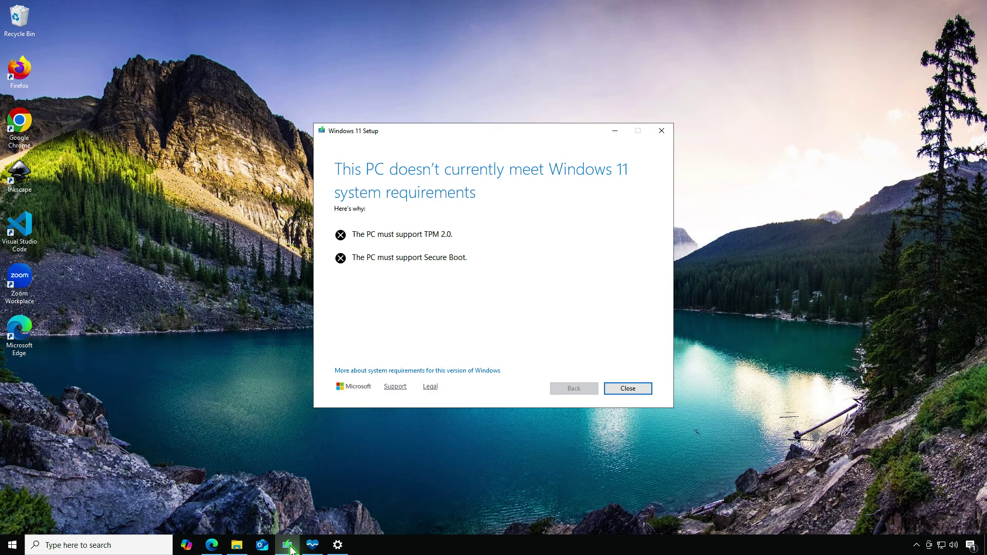
Minimize the Windows 11 Setup window and check this computer's Windows 11 eligibility in PC Health Check.
click(289, 547)
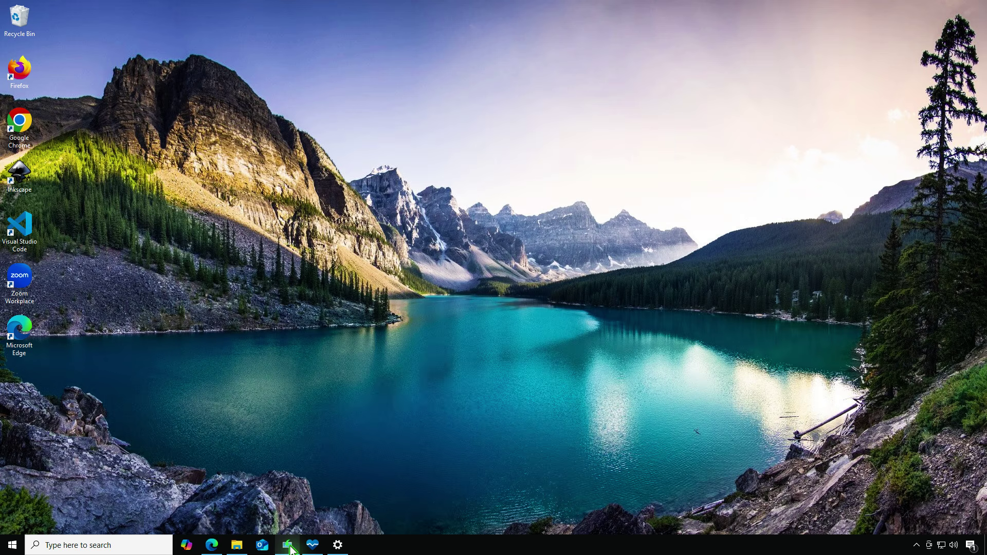
click(312, 547)
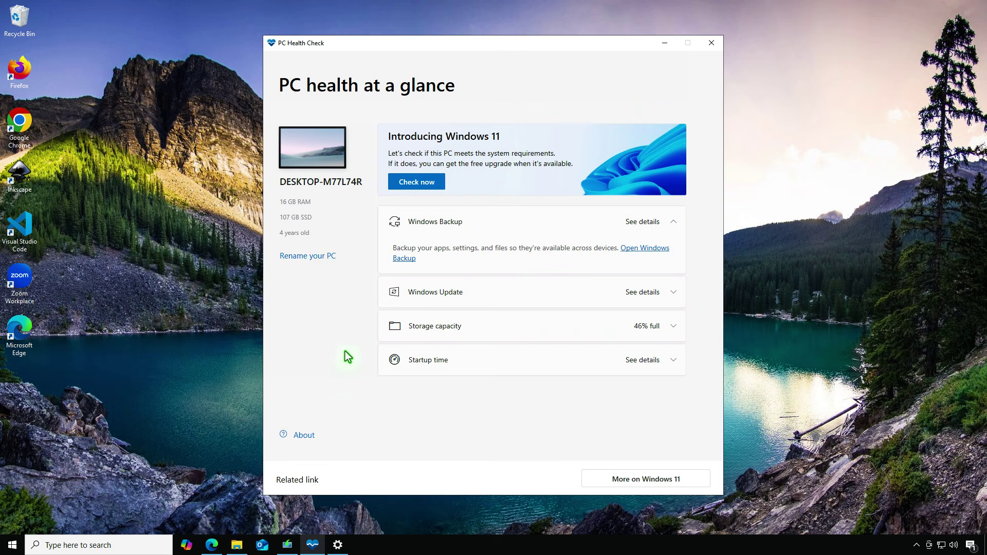
click(439, 184)
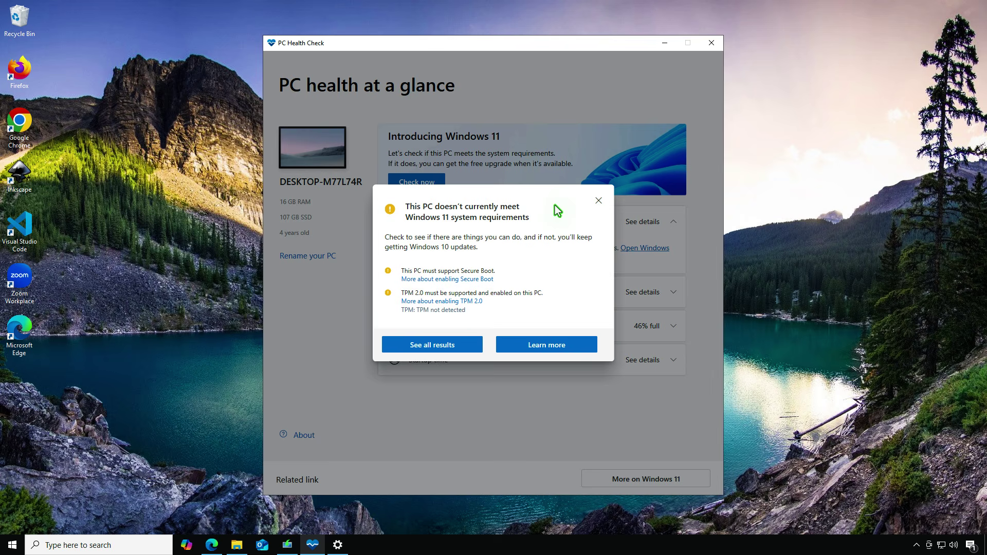
click(664, 44)
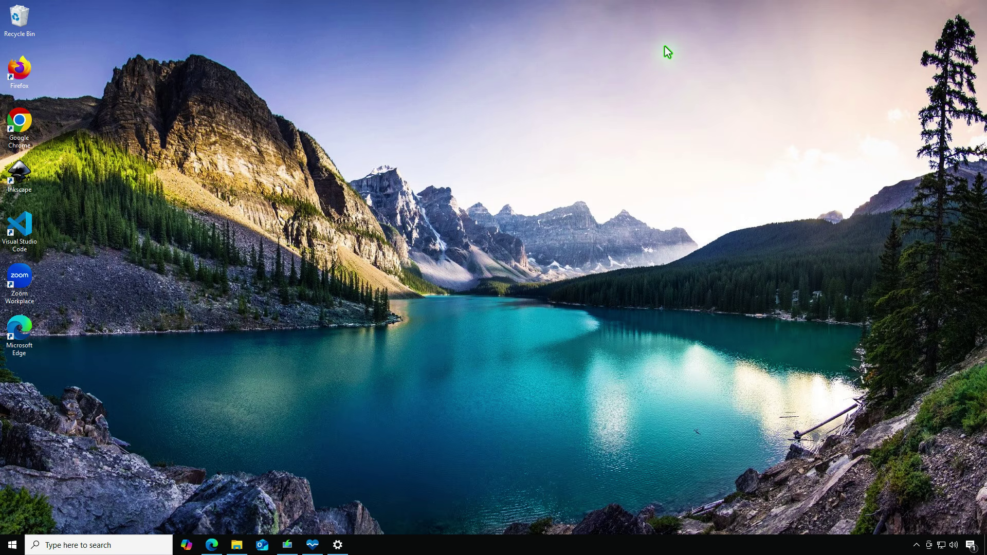
Run Windows11InstallationAssistant from the Downloads folder to check the PC's eligibility, and close the assistant and the folder window.
click(239, 547)
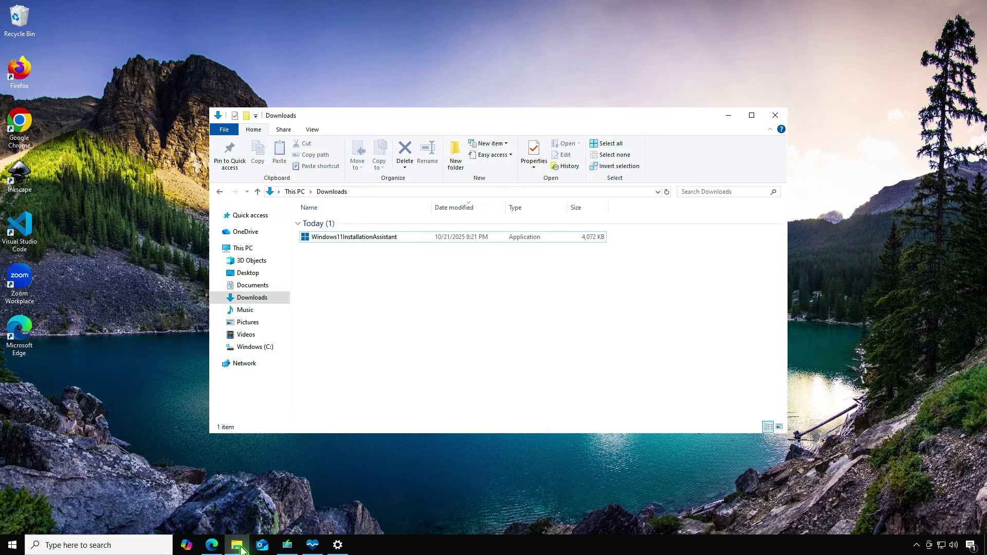
double_click(419, 239)
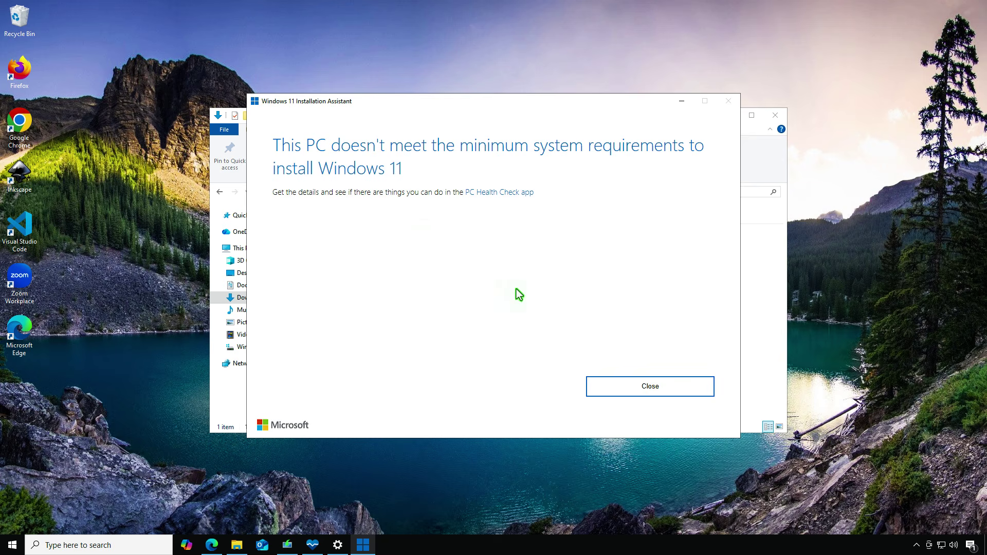
click(650, 392)
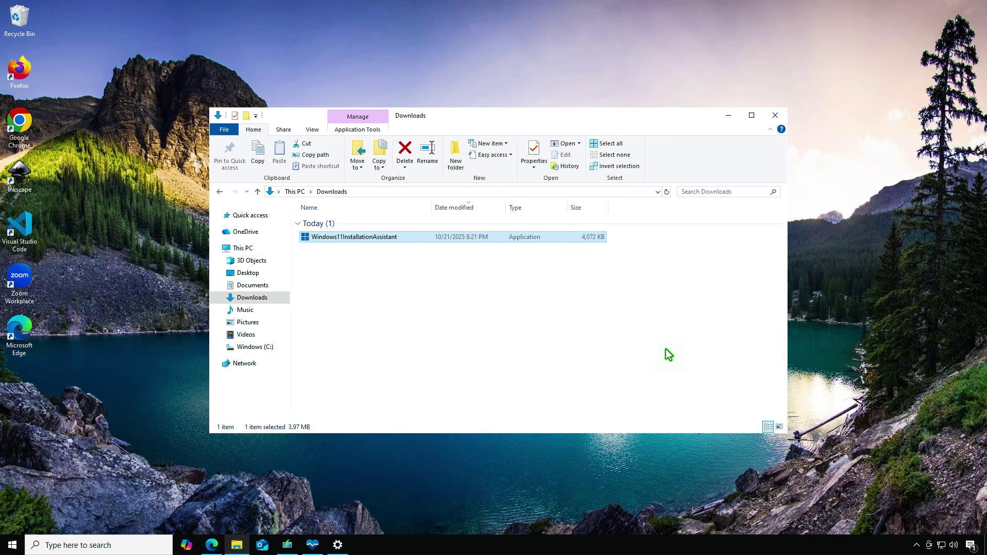
click(731, 116)
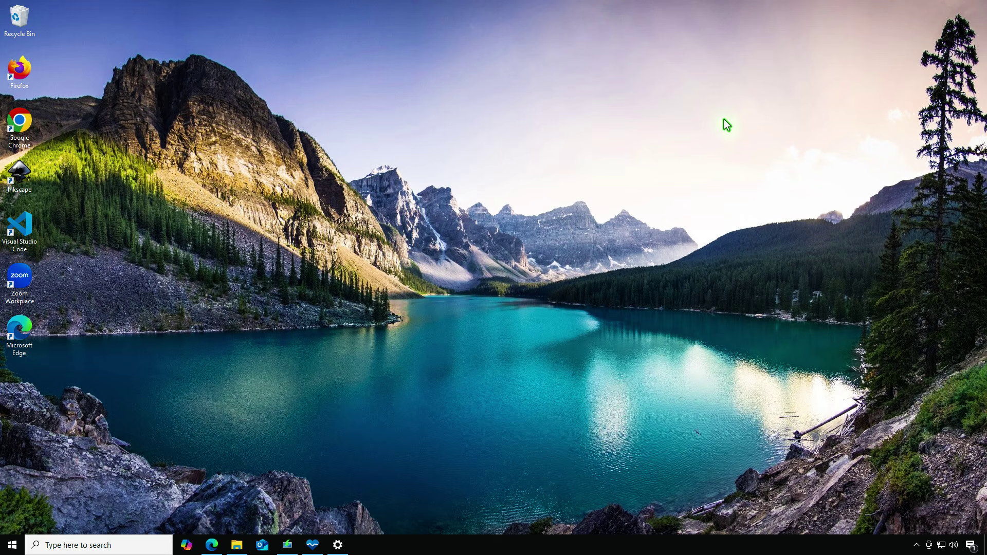
click(211, 545)
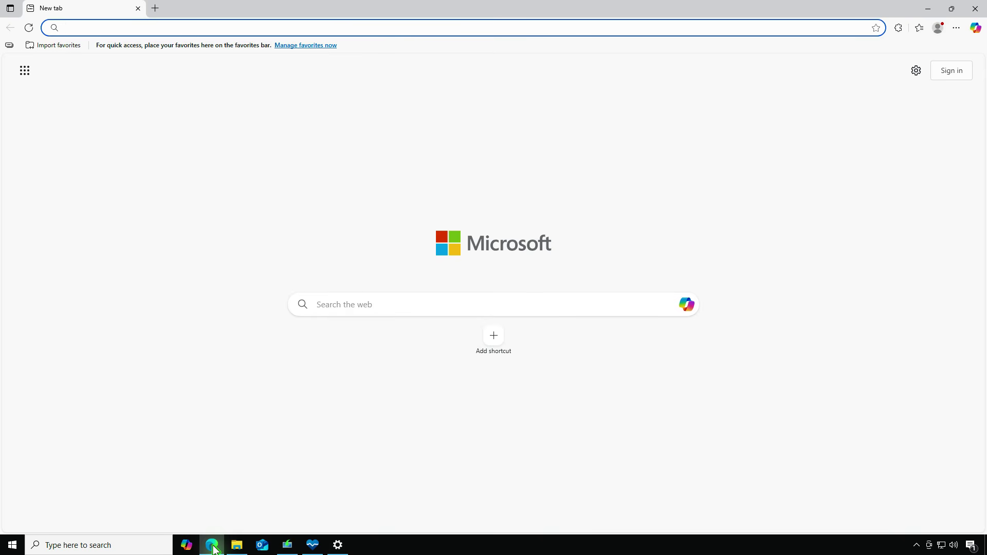
text(https://aka.ms/downloadwindows11)
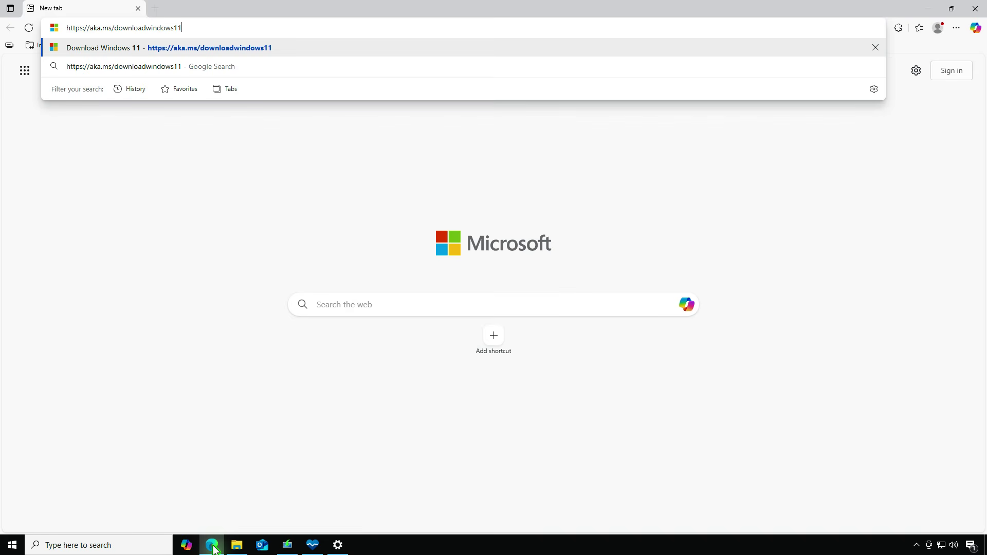
key(Return)
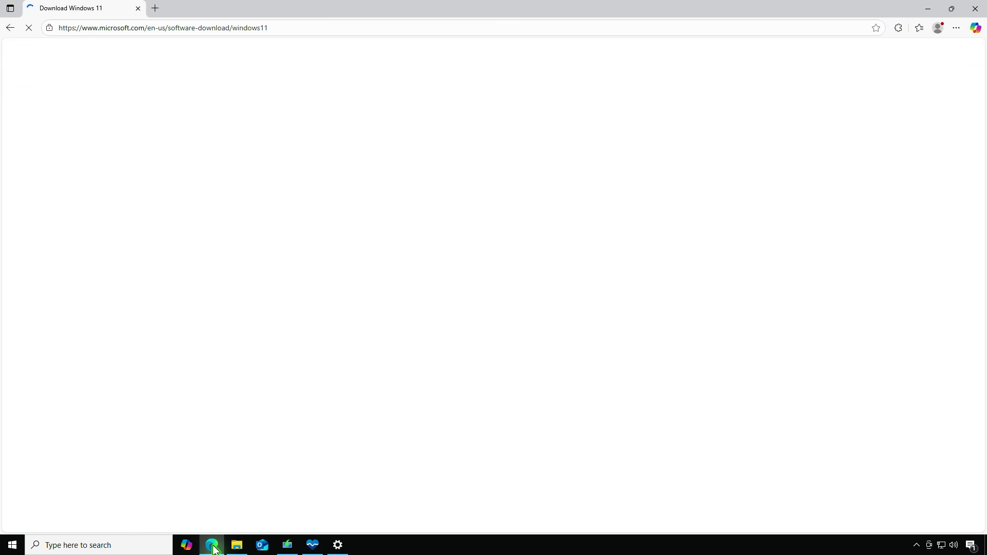
Select "Windows 11 (multi-edition ISO for x64 devices)" as the disk image download and confirm it.
scroll(415, 444, down, 5)
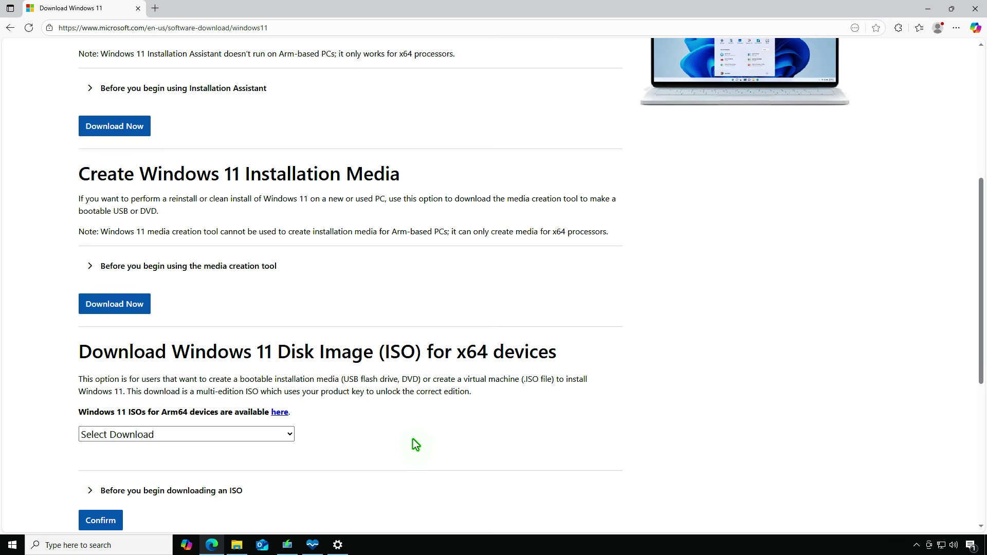
click(247, 435)
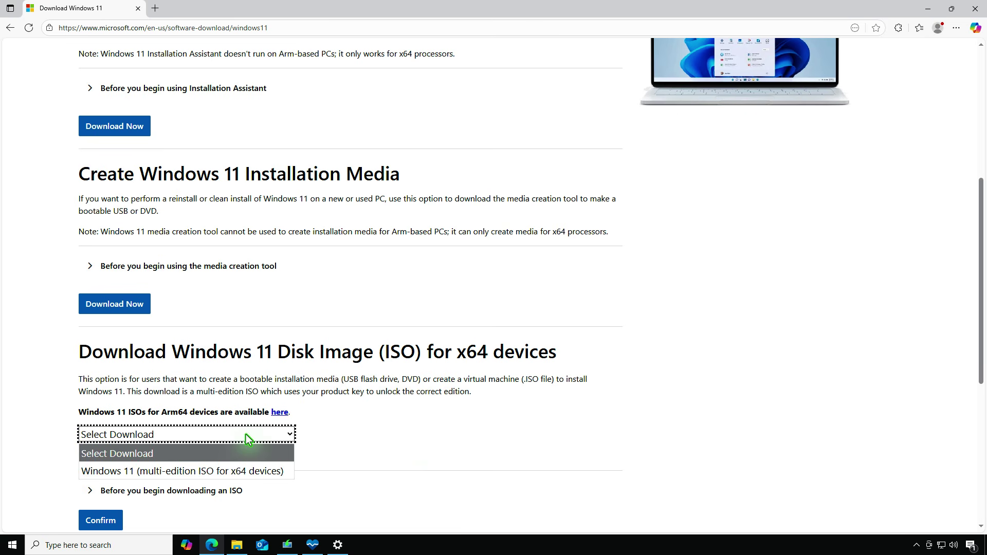
click(242, 470)
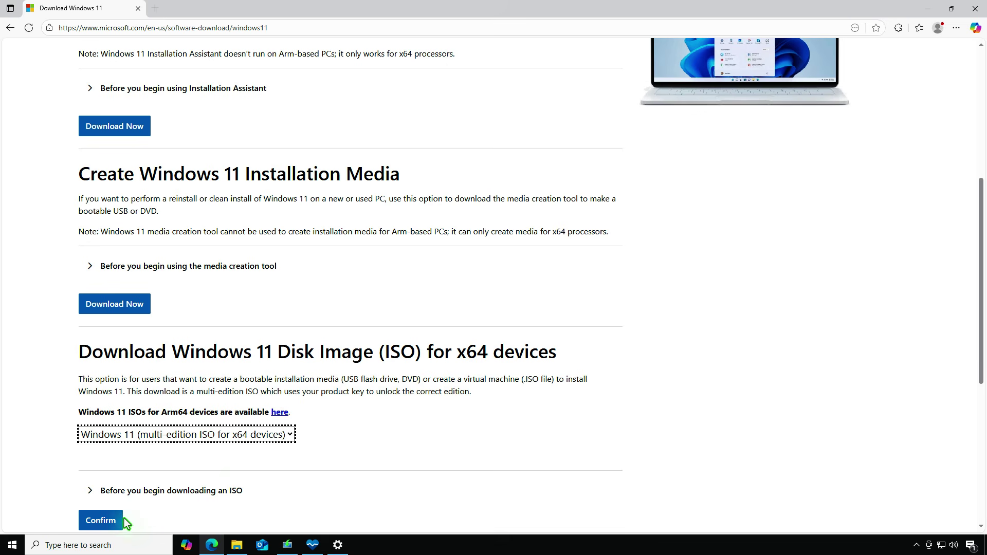
click(107, 520)
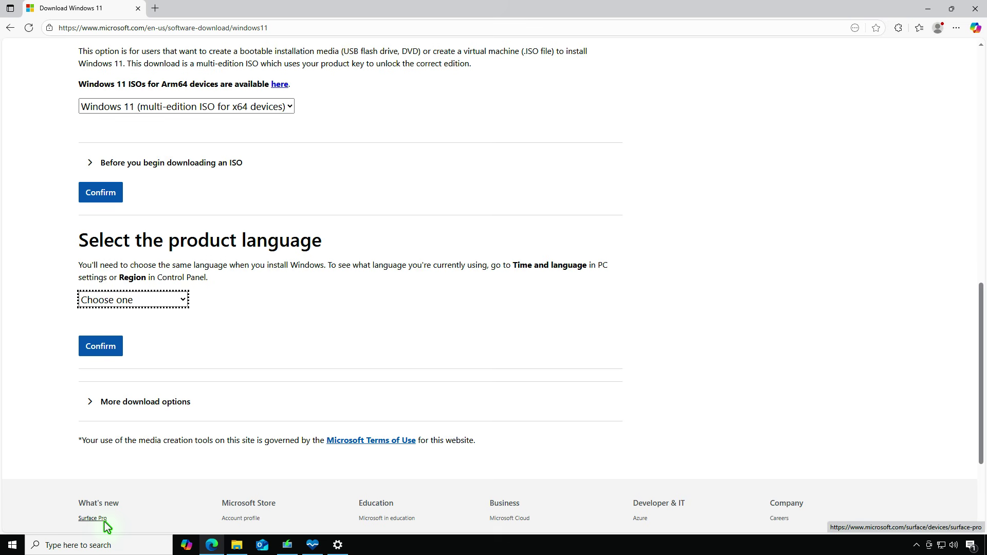
Look up the Windows display language in the Time & Language section of Windows Settings.
click(155, 304)
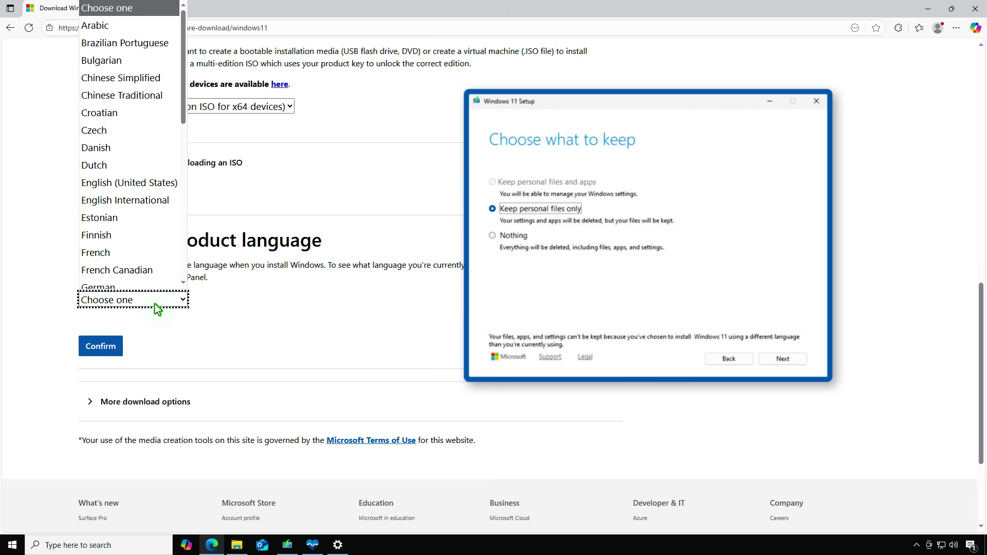
right_click(12, 546)
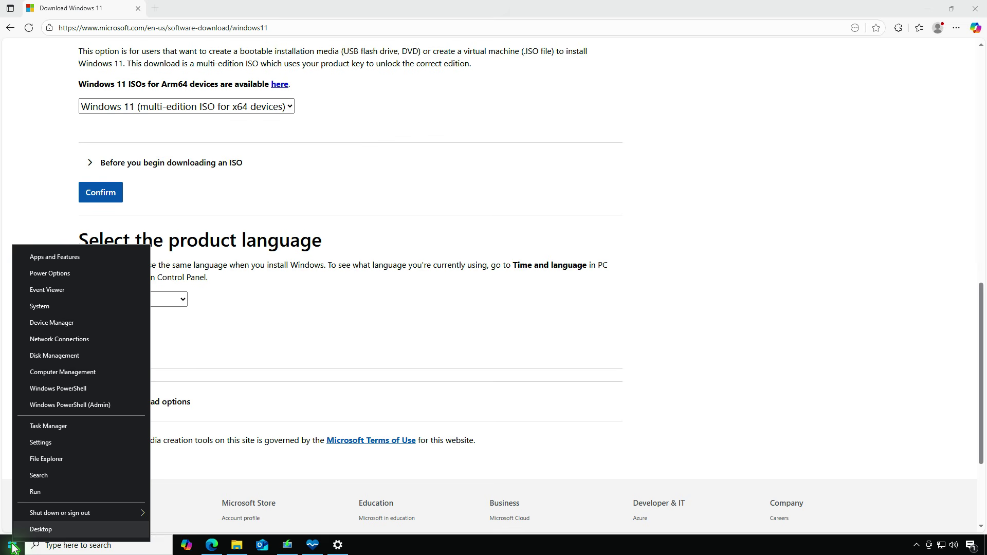
click(57, 443)
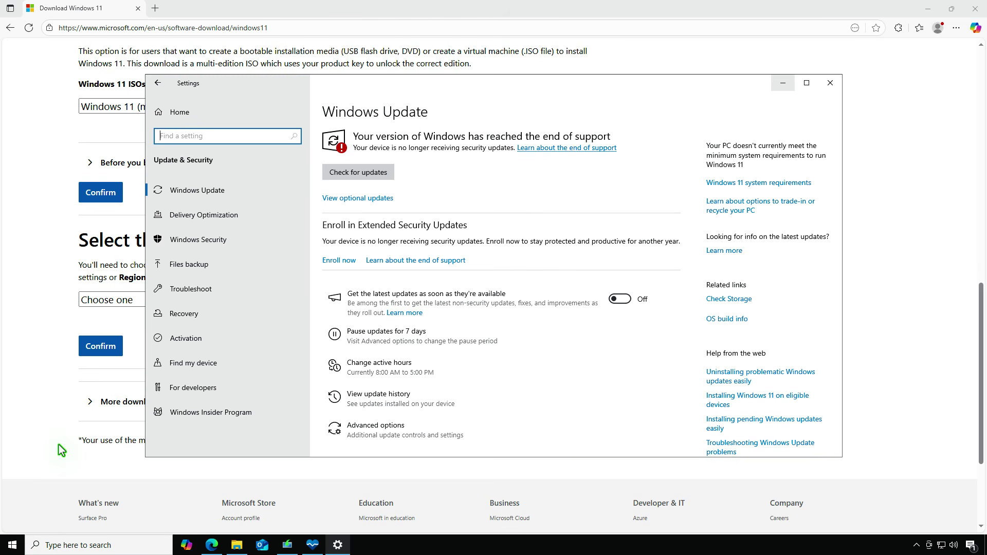
click(211, 122)
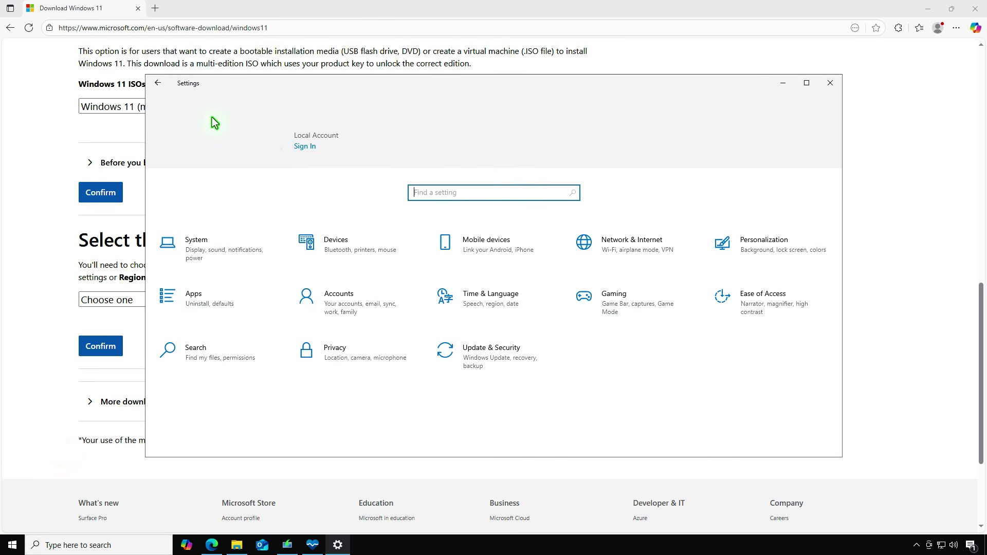
click(528, 312)
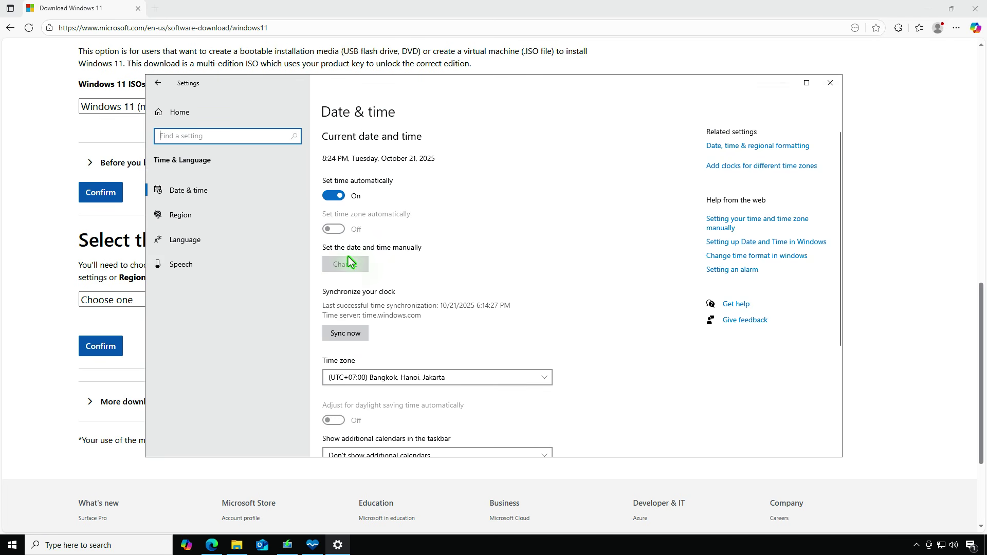
click(242, 238)
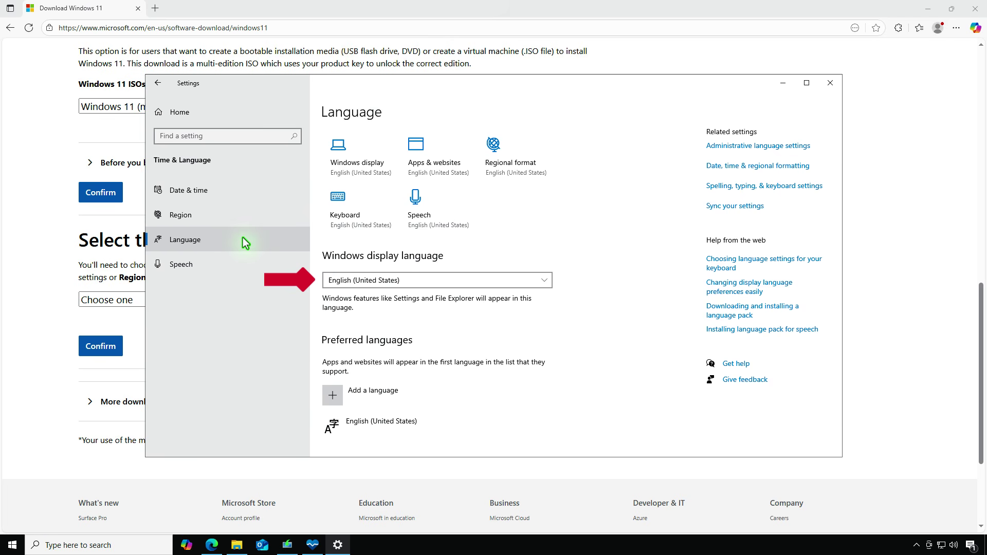
click(786, 84)
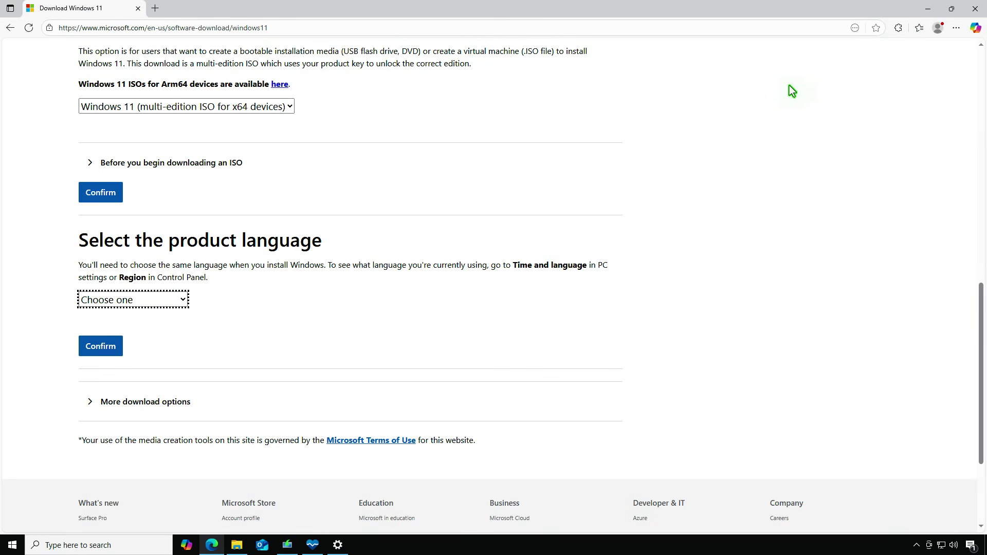
Set the product language to English (United States), confirm it, and download the 64-bit Windows 11 ISO.
click(175, 301)
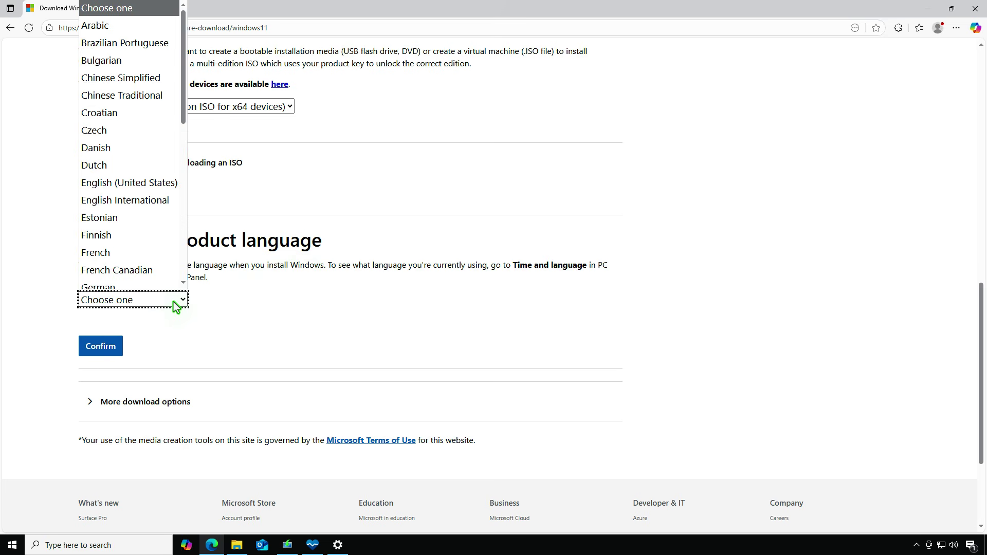
click(171, 175)
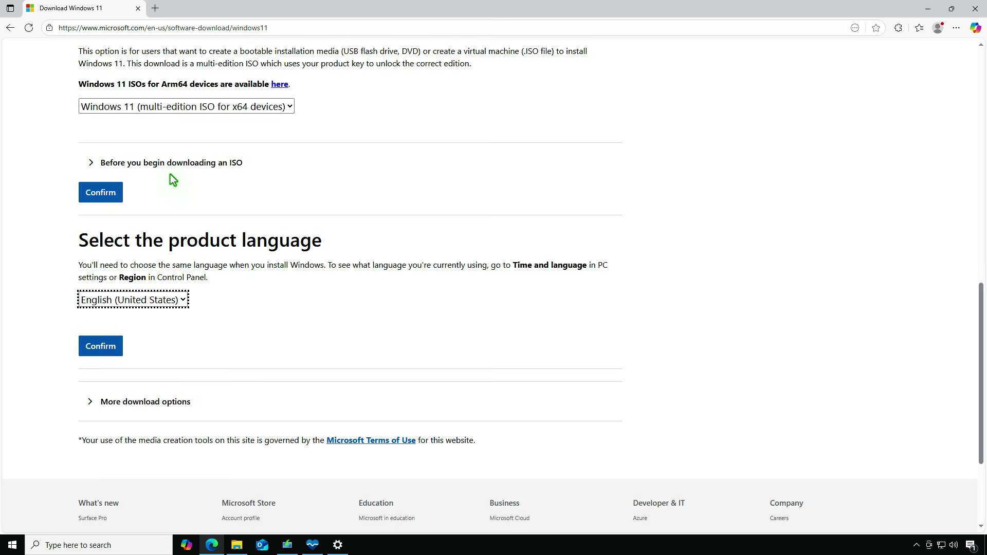
click(113, 347)
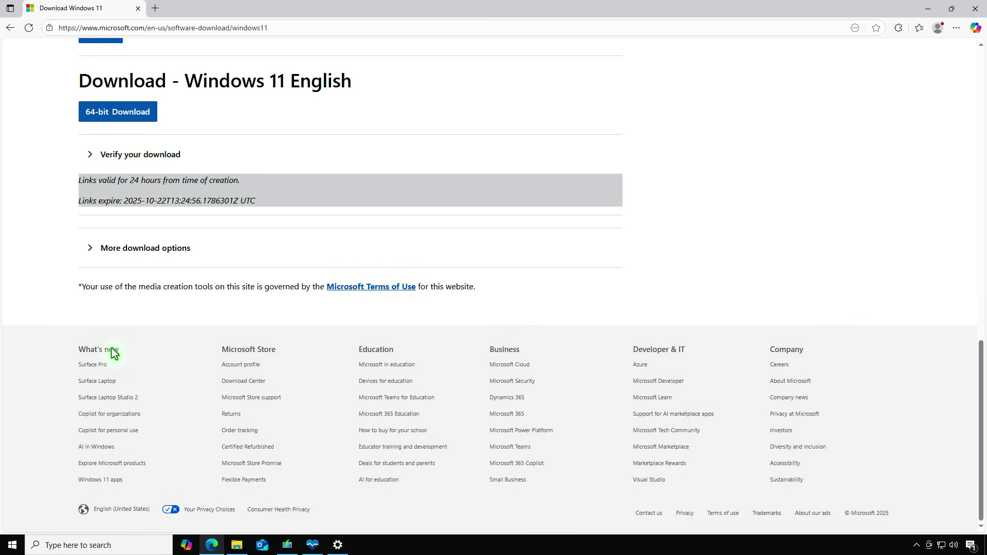
click(122, 115)
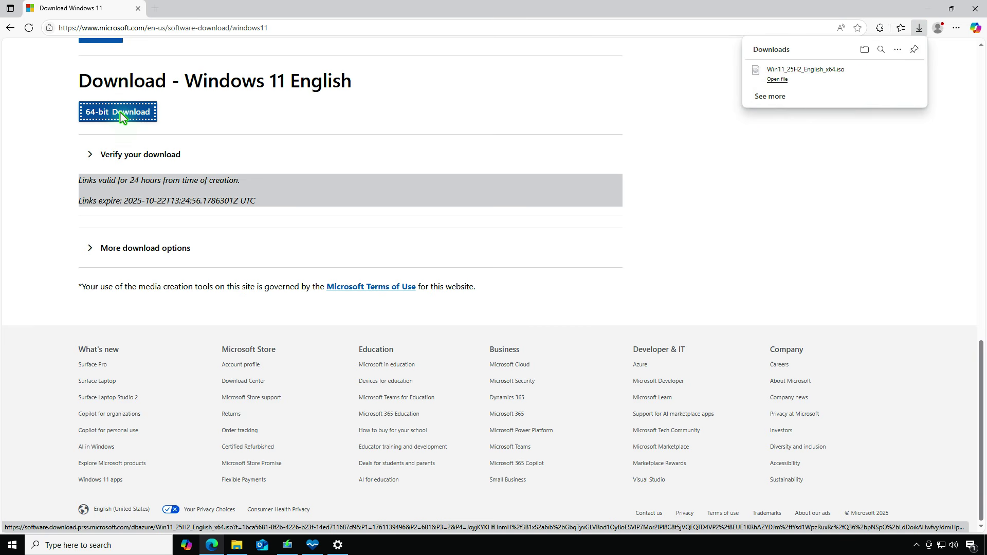
Show the downloaded file in its folder and mount the Win11_25H2_English_x64 disc image.
click(863, 50)
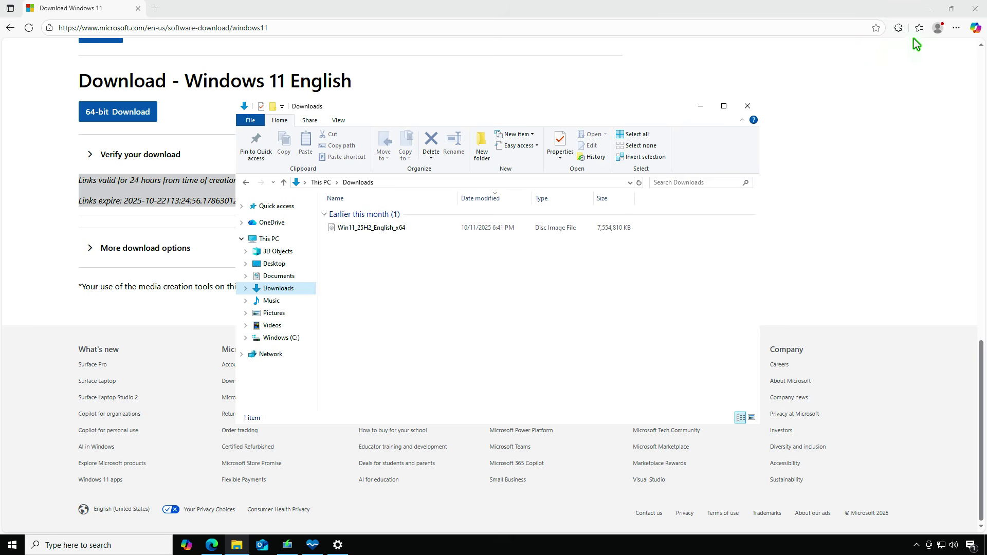
click(928, 10)
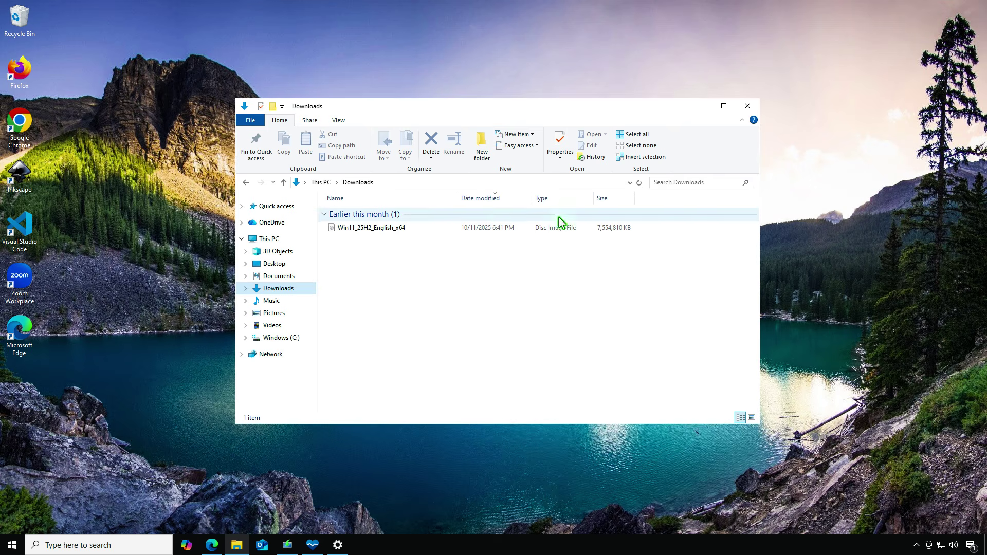
click(421, 226)
right_click(421, 226)
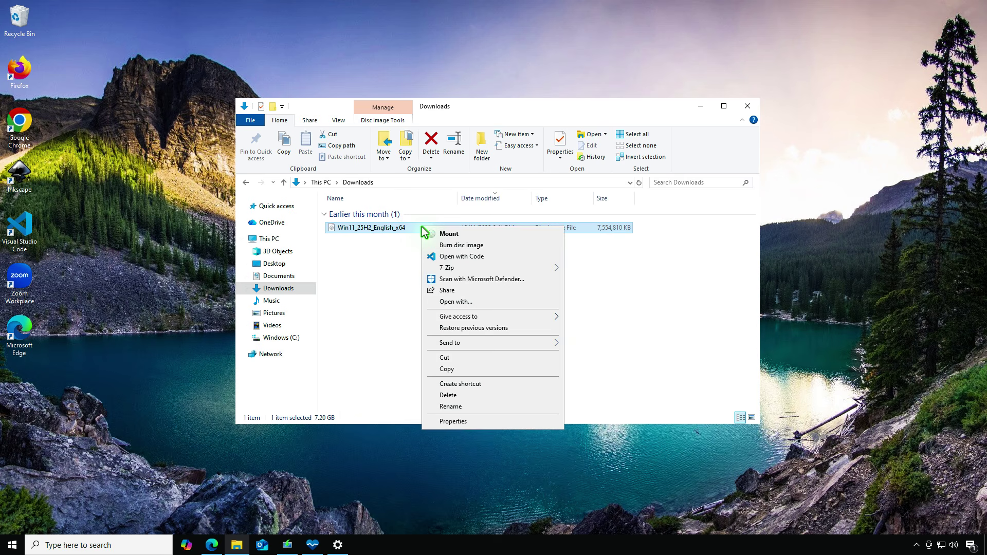
click(471, 234)
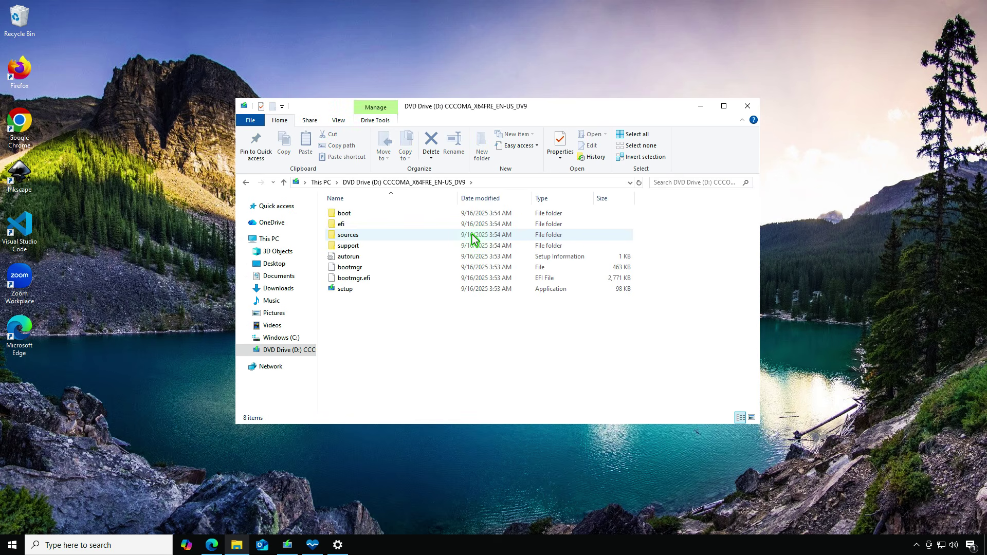
Copy the path of the setup application on the mounted DVD drive and minimize the folder window.
click(404, 289)
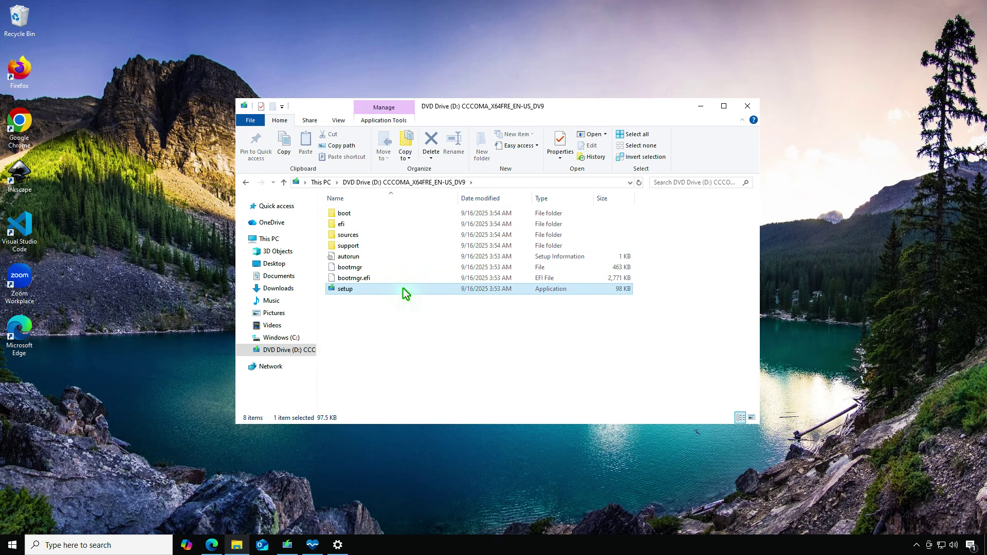
right_click(403, 288)
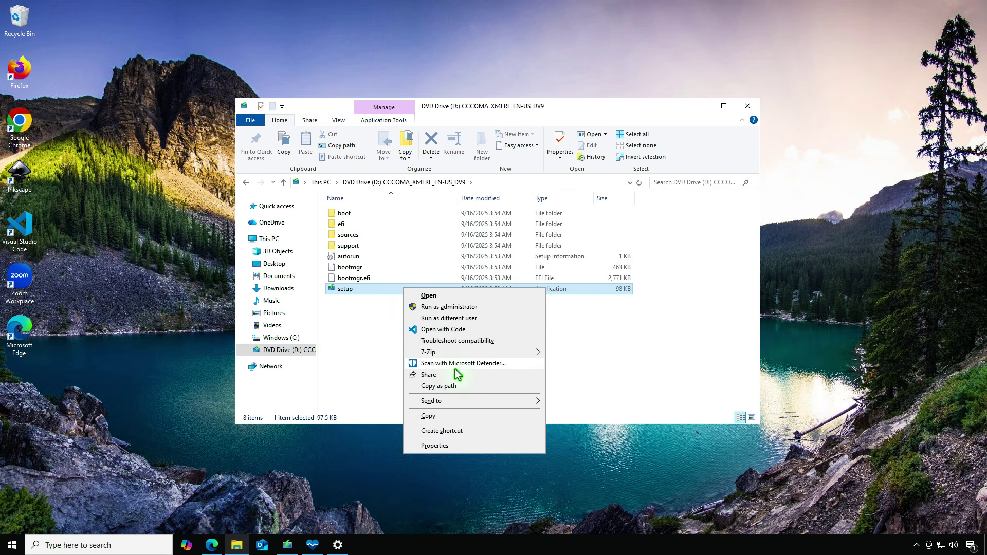
click(438, 386)
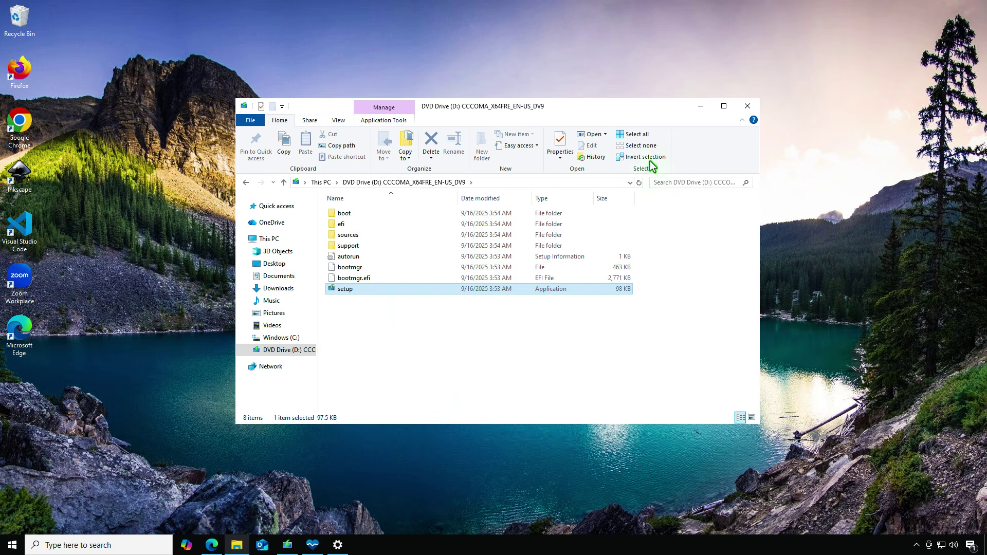
click(697, 107)
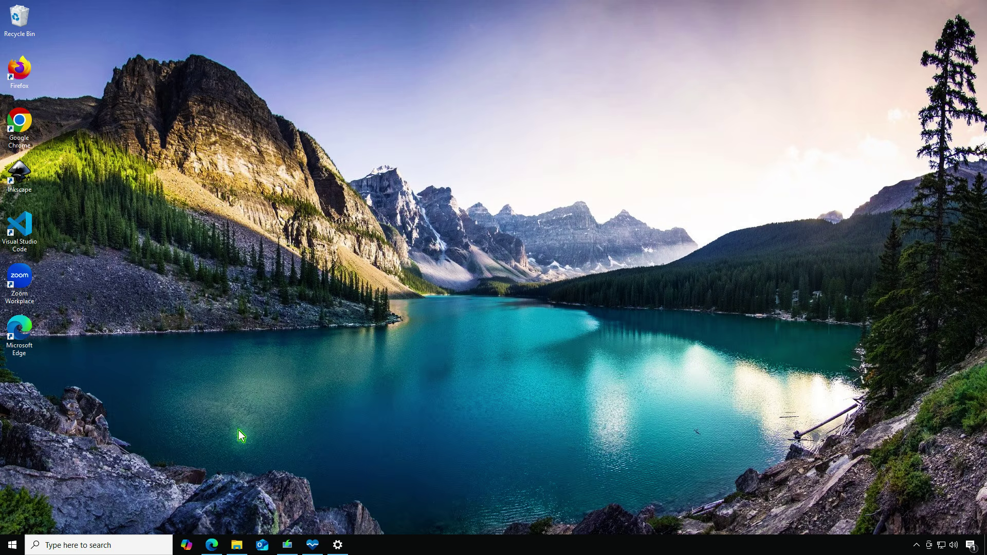
Run the copied "D:\setup.exe" path with the /product server option in a Command Prompt opened as administrator, and minimize the prompt.
click(137, 546)
text(cmd)
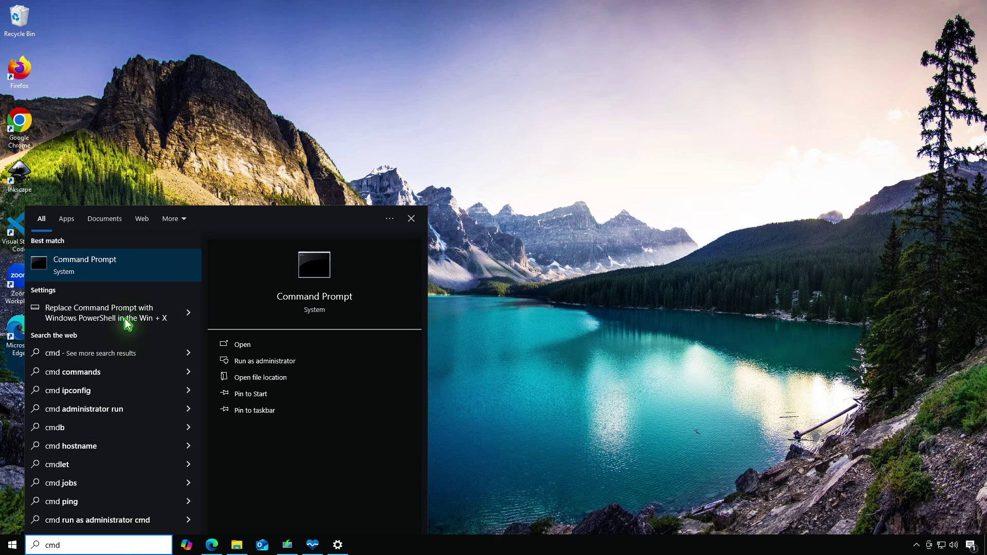
right_click(117, 271)
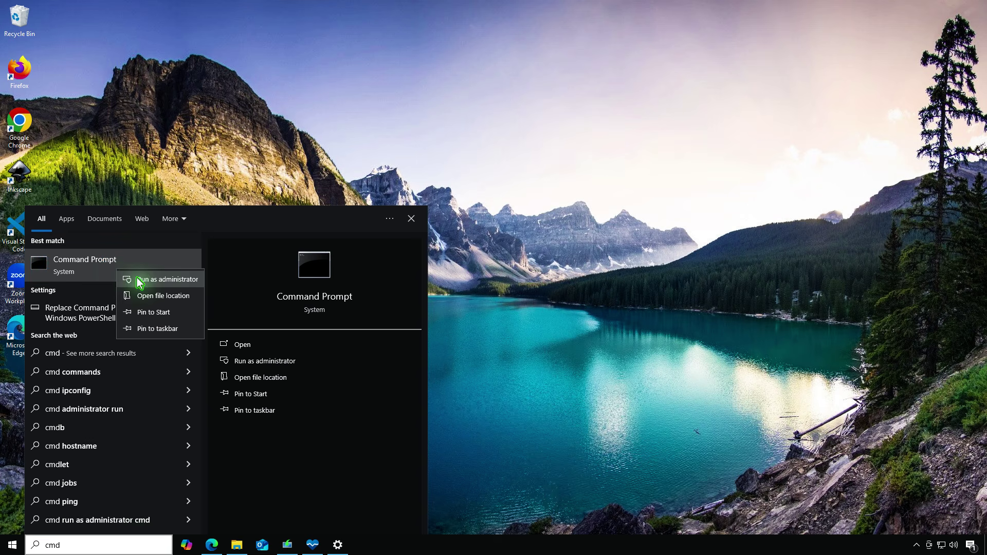
click(166, 284)
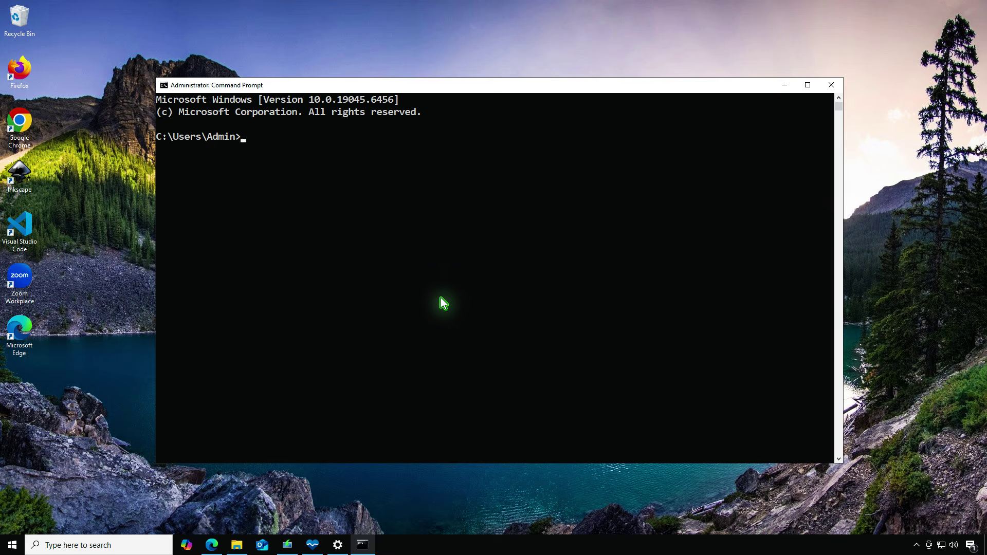
key(ctrl+v)
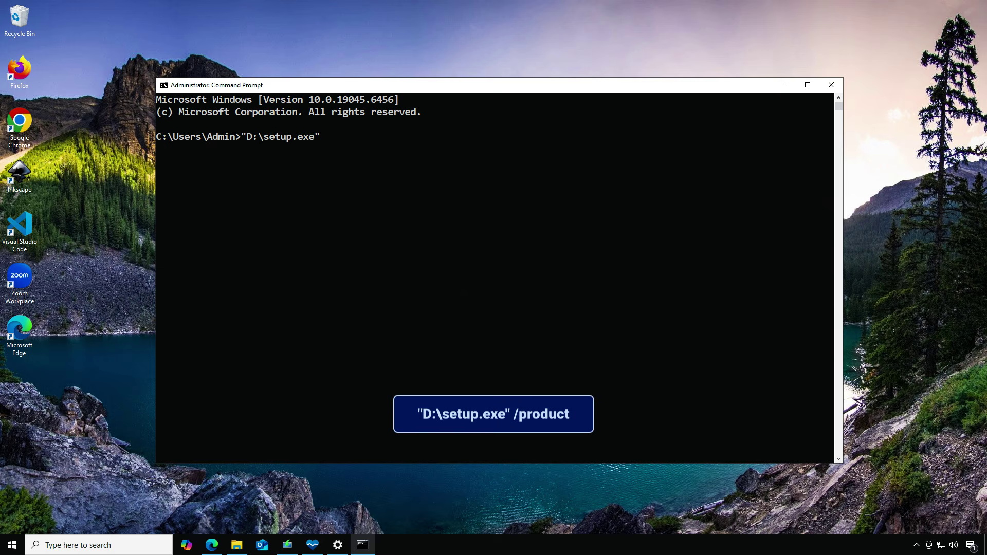
text(/product server)
key(Return)
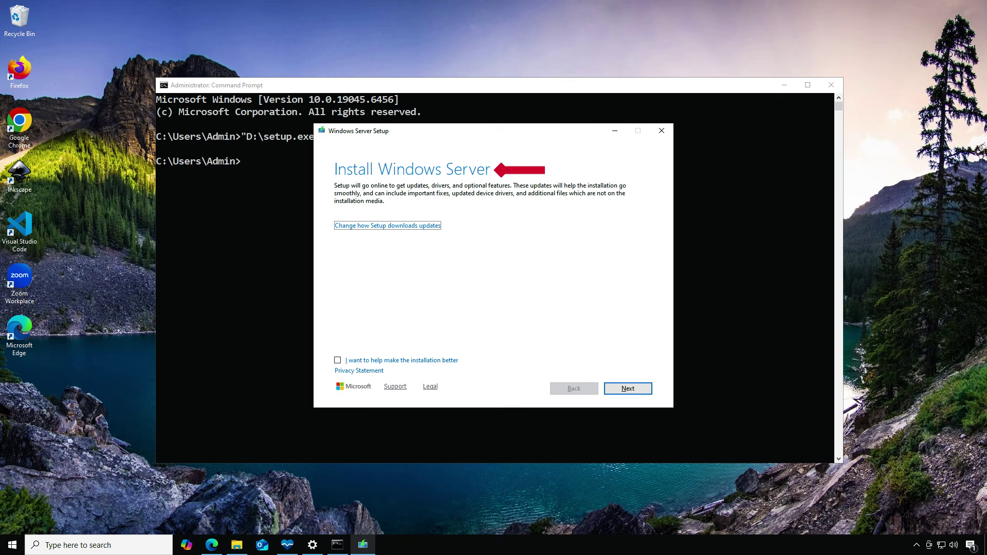
click(784, 87)
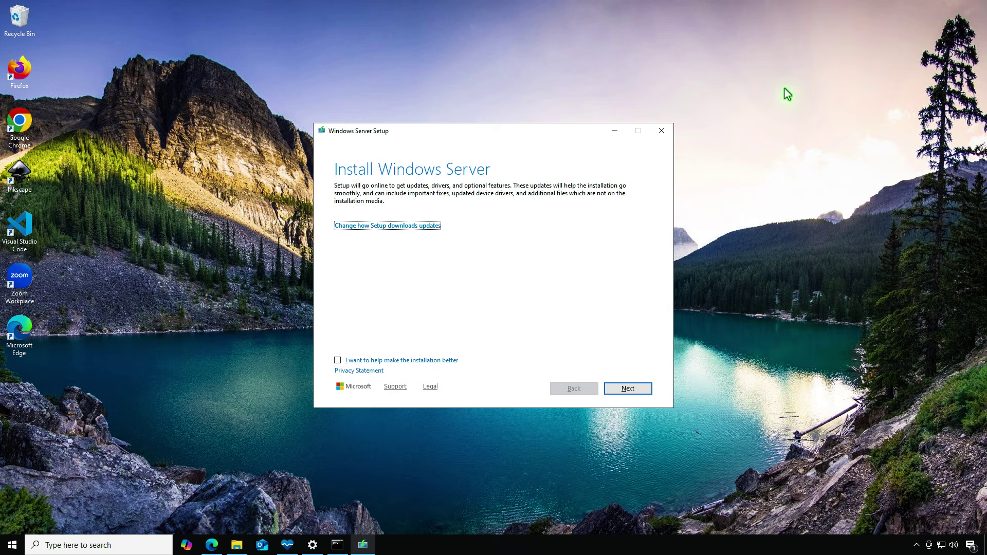
Accept the license terms, keep files, settings, and apps, and start the Windows 11 Pro installation.
click(643, 390)
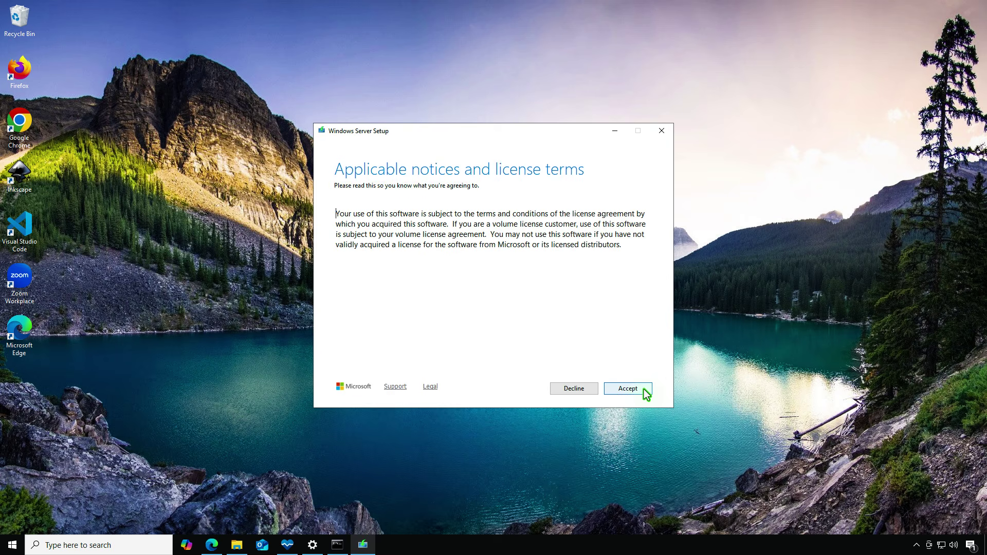
click(643, 389)
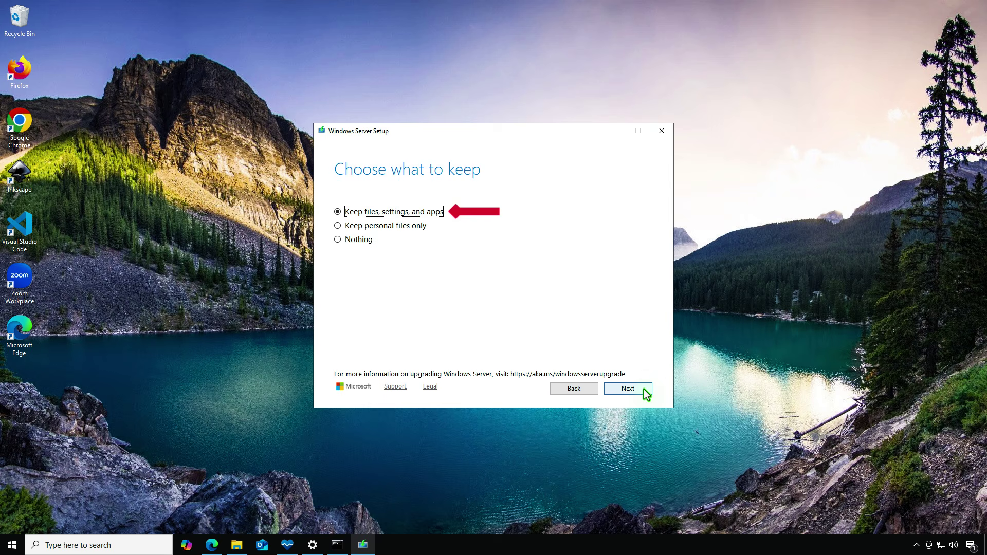
click(643, 390)
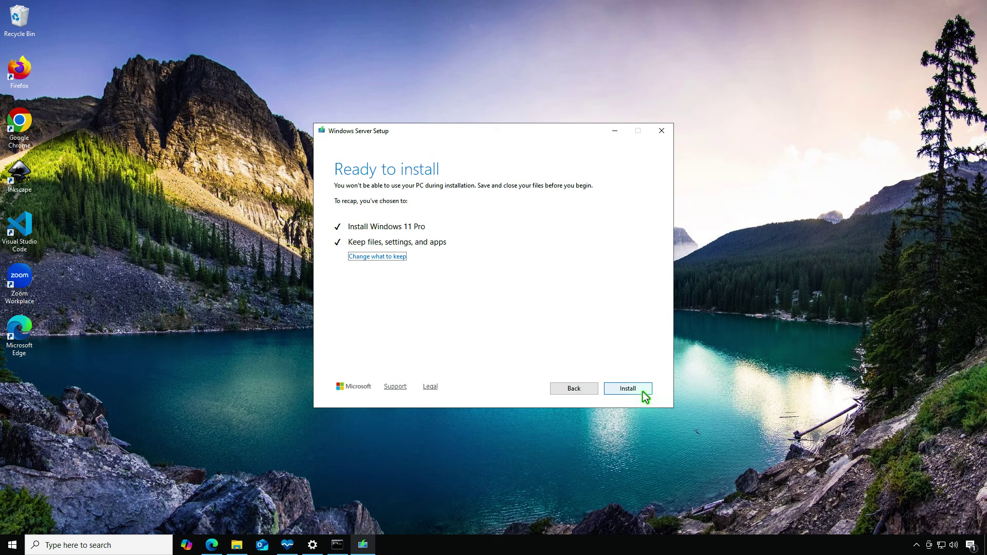
click(628, 389)
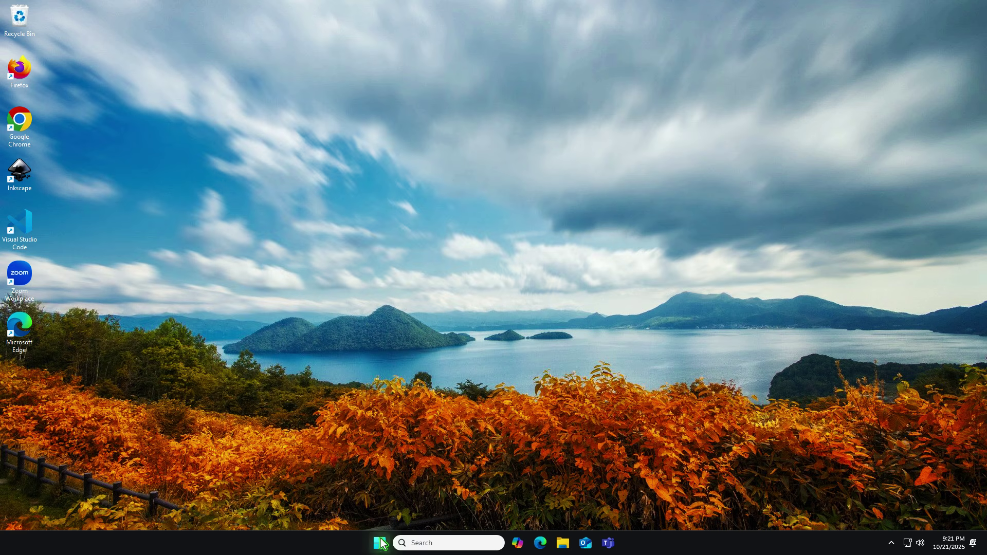
Check the Windows edition and version in the upgraded system's About settings, and minimize Settings.
right_click(379, 542)
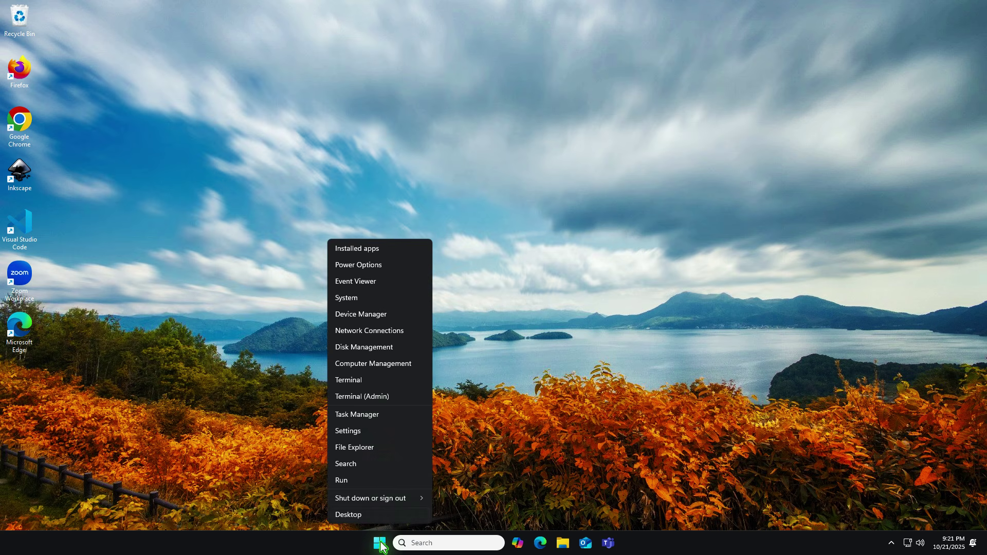
click(362, 298)
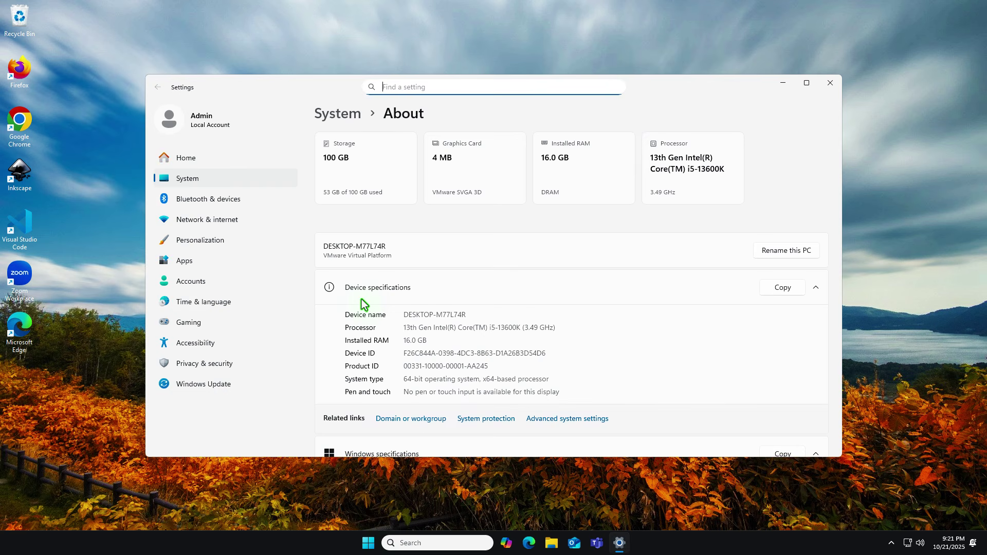
scroll(674, 346, down, 5)
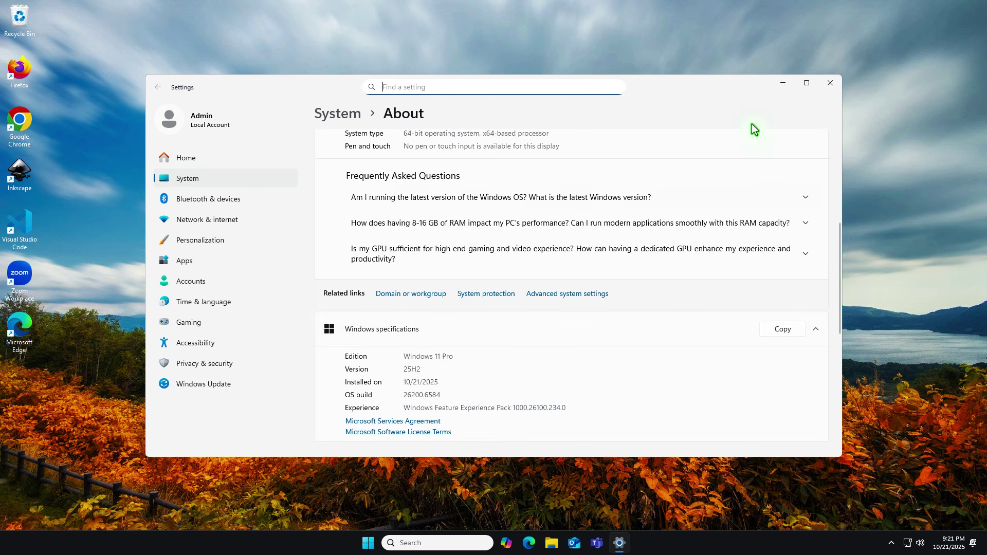
click(781, 84)
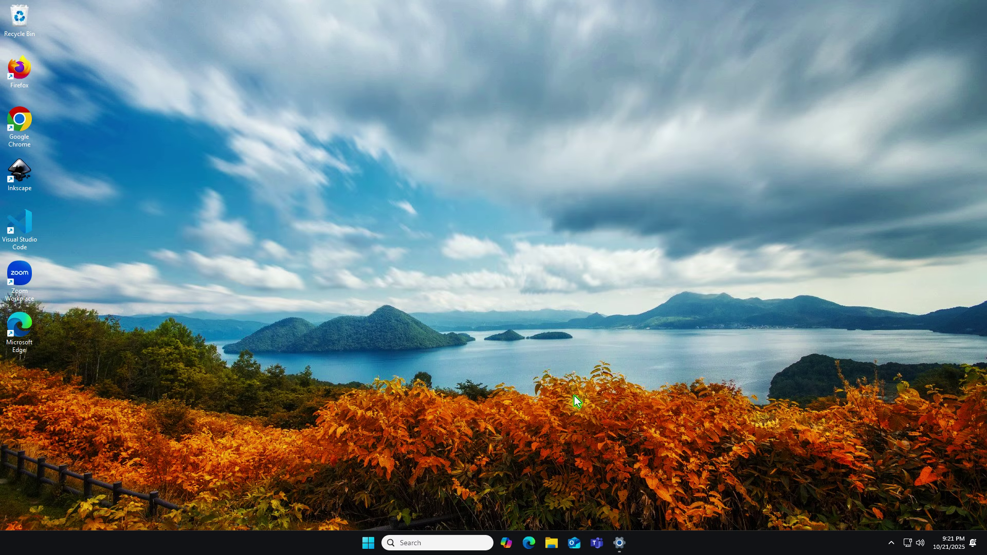
Check the upgraded PC against the Windows 11 system requirements with PC Health Check, and close the app.
click(368, 542)
text(pc)
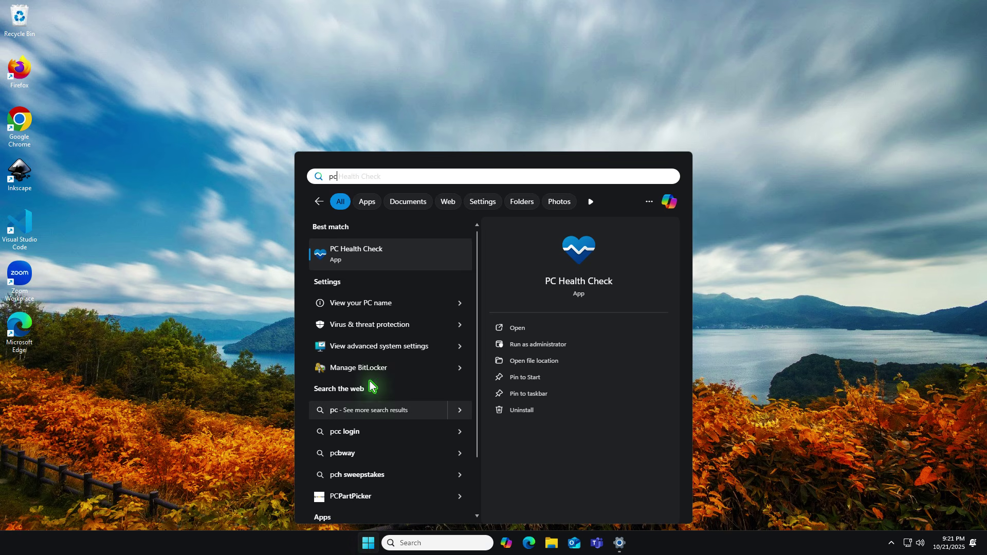
click(389, 262)
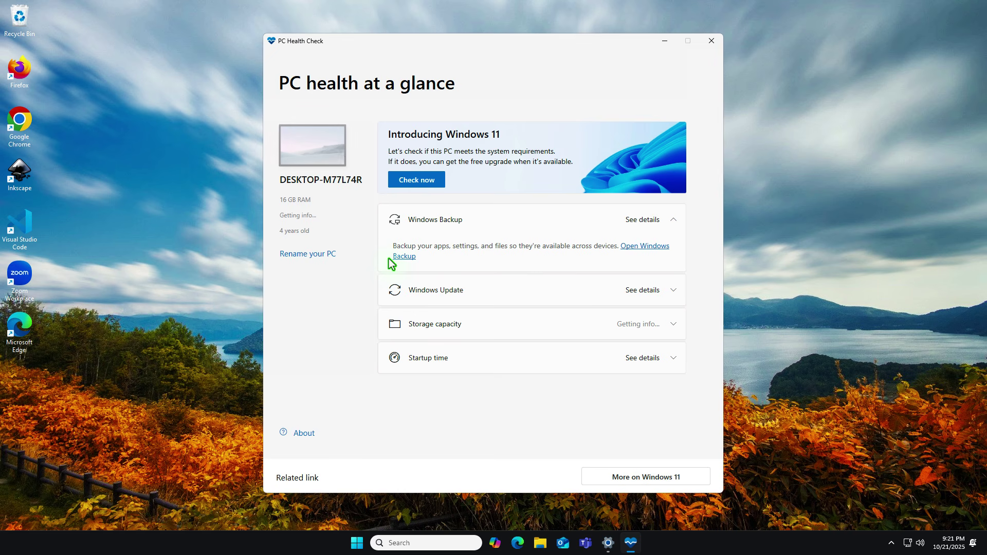
click(431, 180)
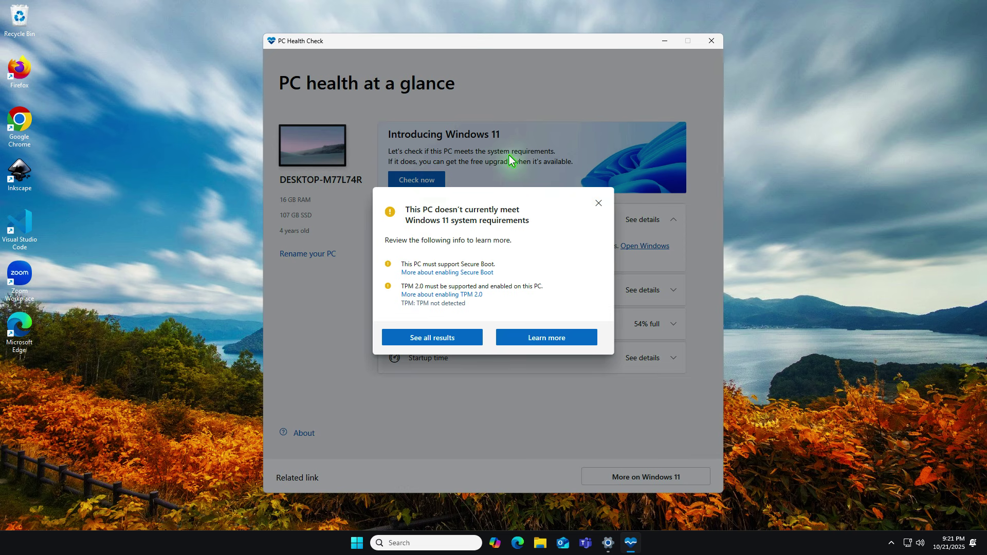
click(705, 45)
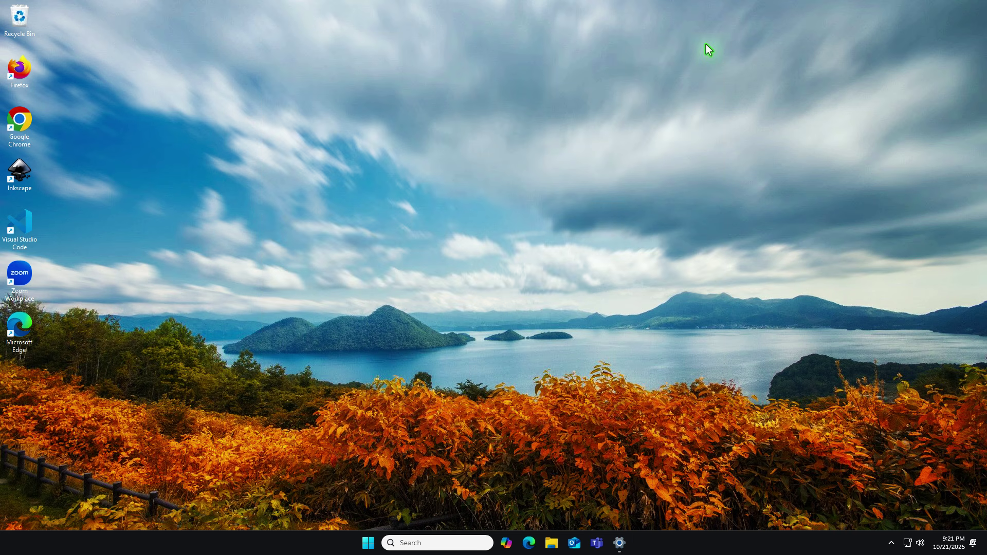
Locate the Windows.old folder on the Windows (C:) drive and minimize File Explorer.
click(552, 543)
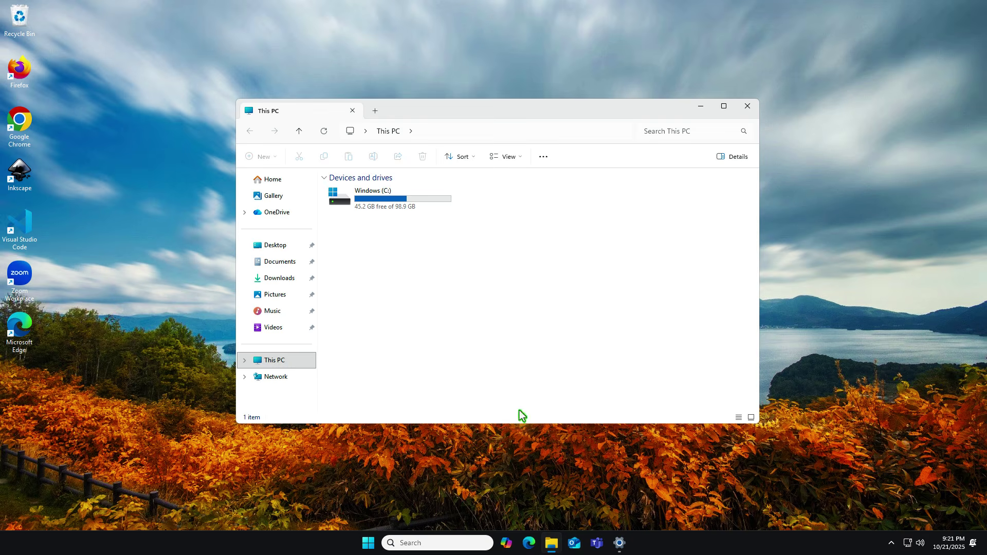
double_click(441, 200)
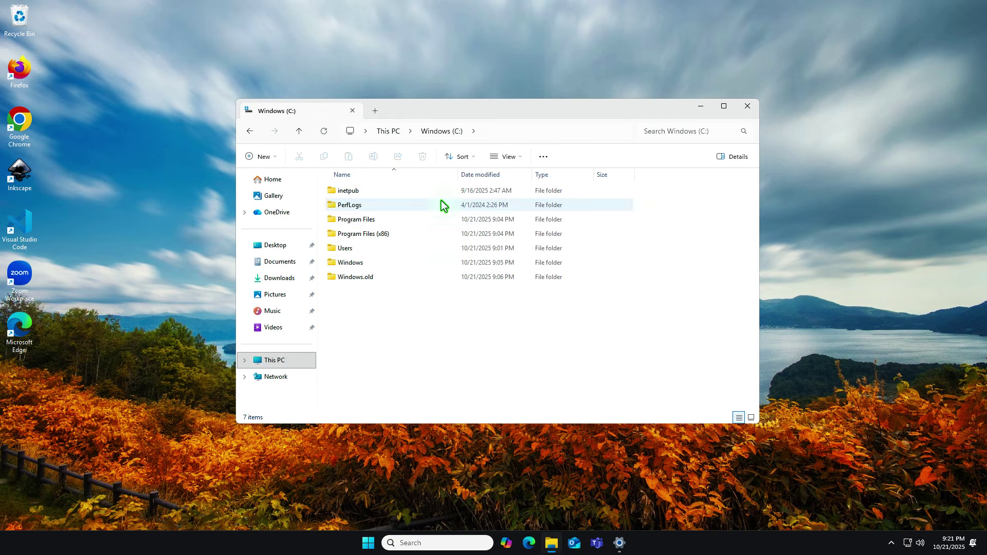
click(427, 279)
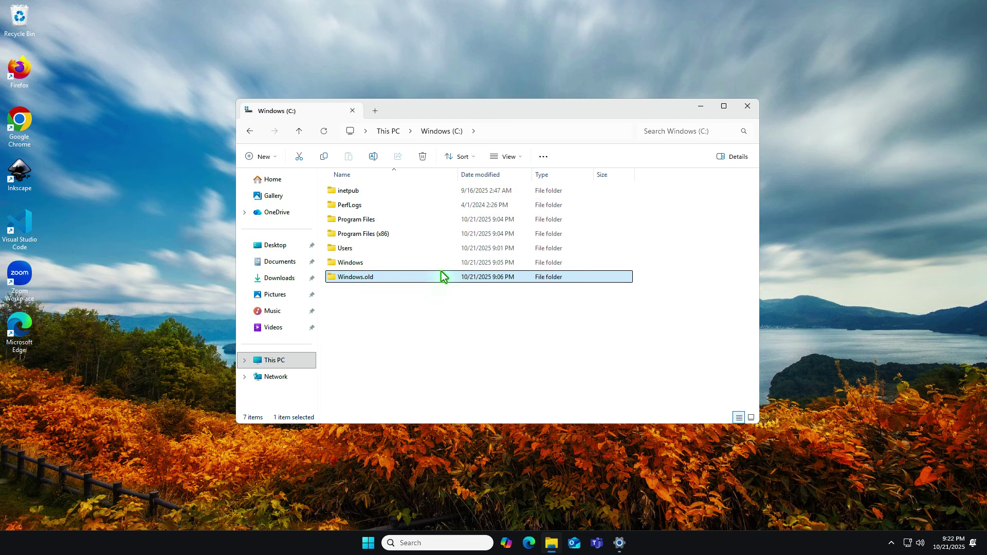
click(695, 115)
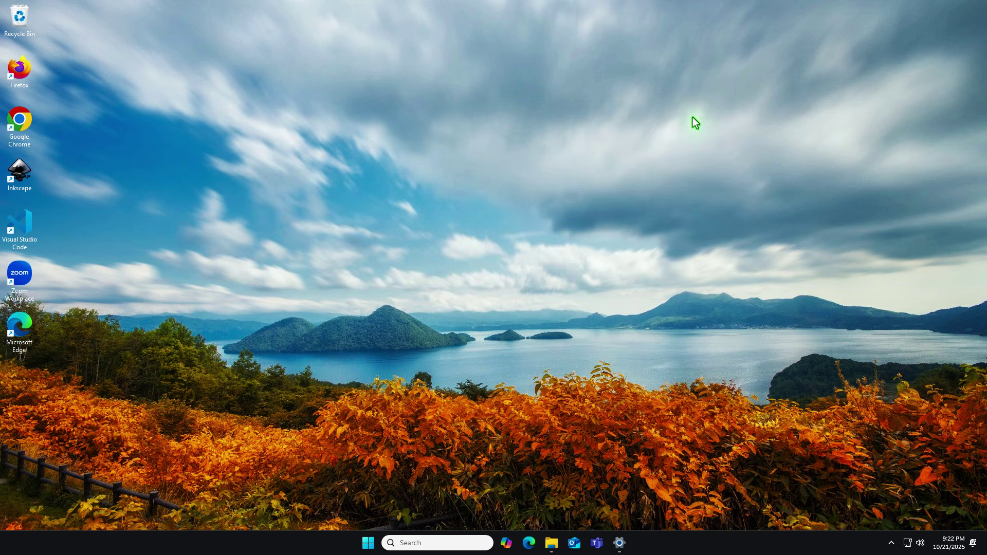
Open the Recovery page in the System section of Windows Settings.
right_click(368, 543)
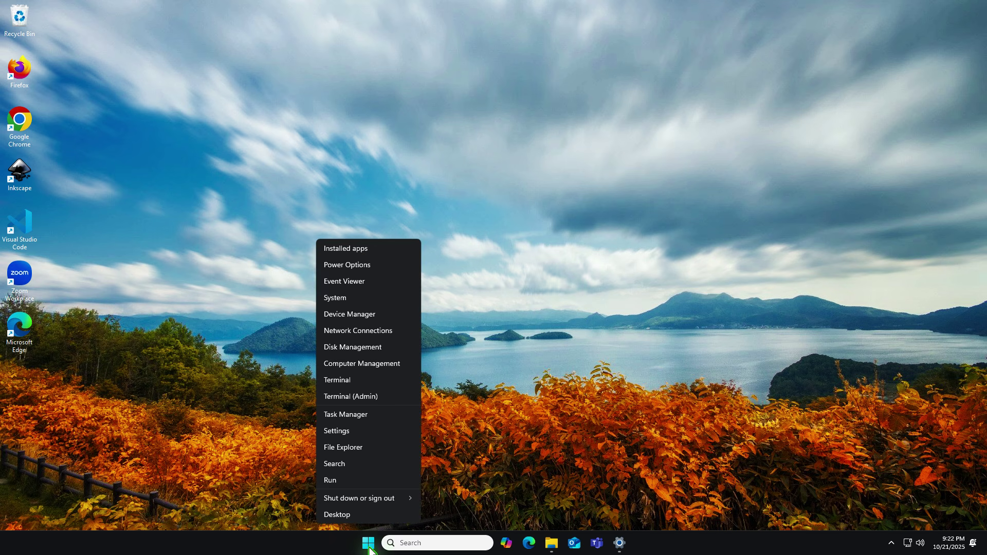
click(374, 434)
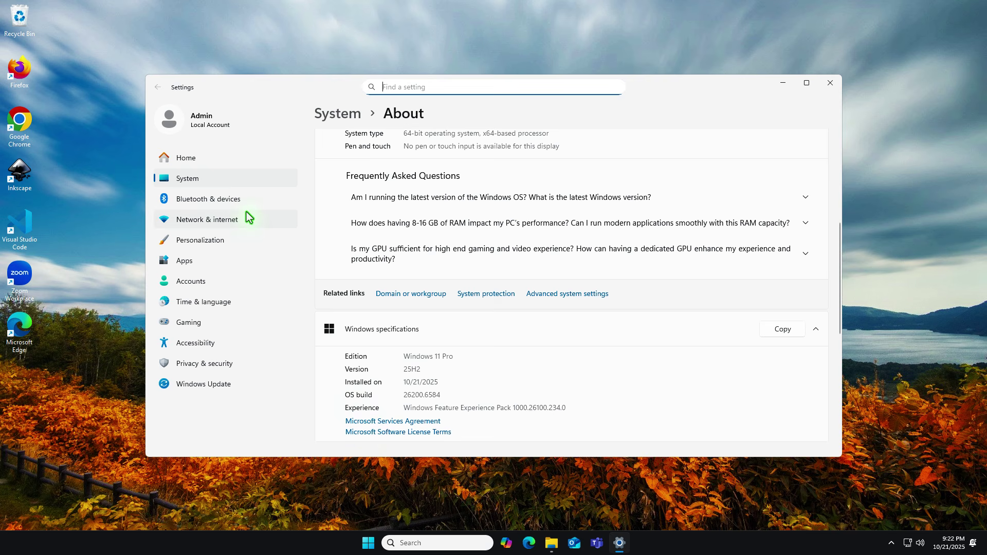
click(232, 179)
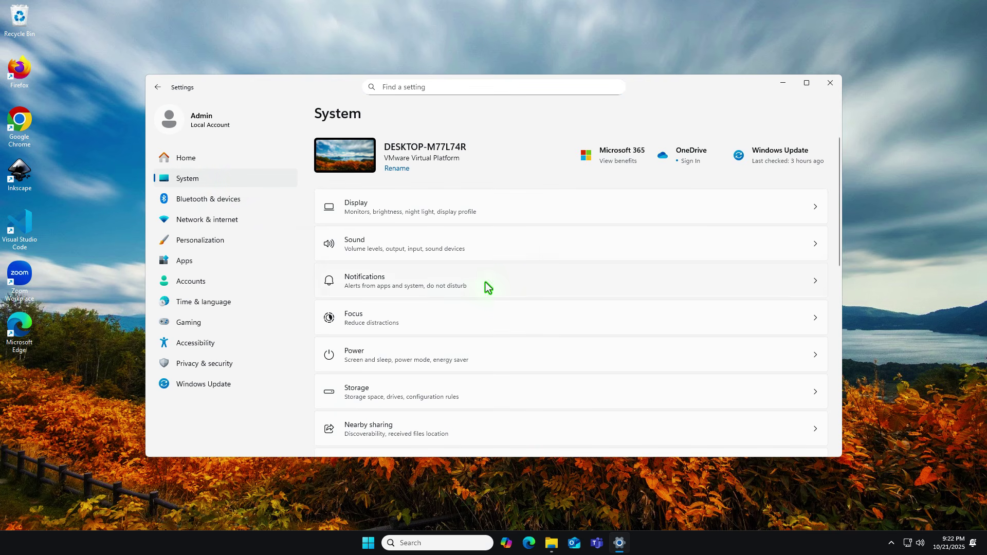
scroll(603, 312, down, 5)
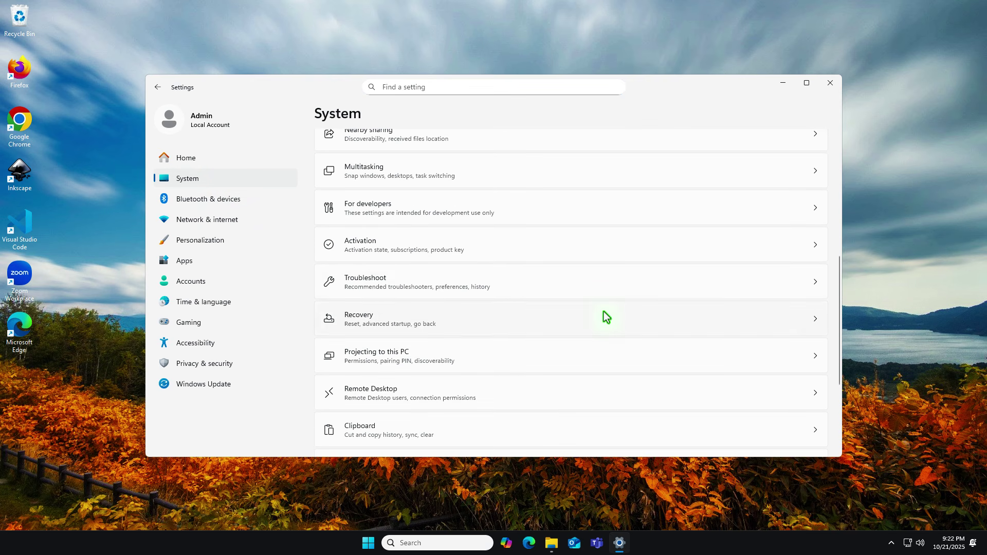
click(521, 327)
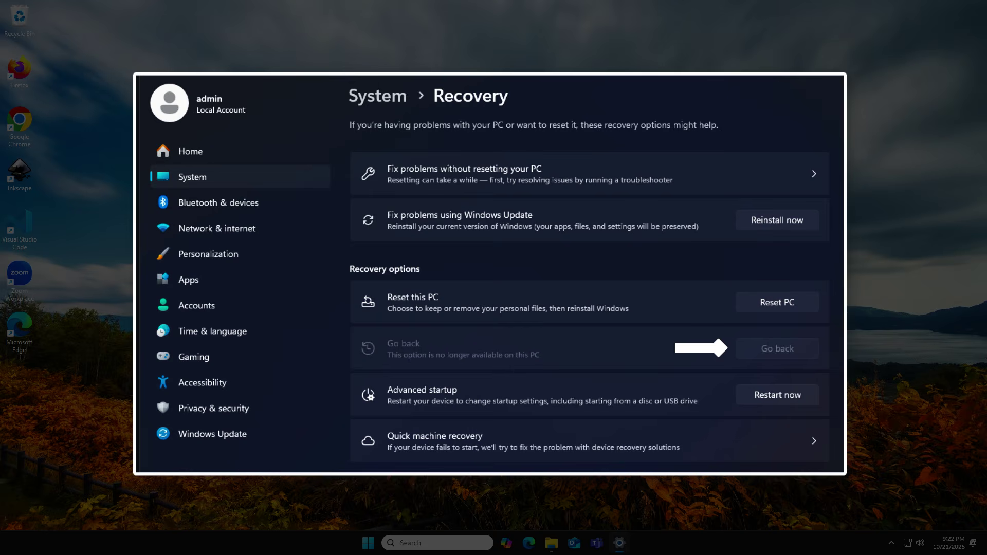
Go back to Windows 10 from the recovery options, declining the update check and confirming the rollback.
click(800, 318)
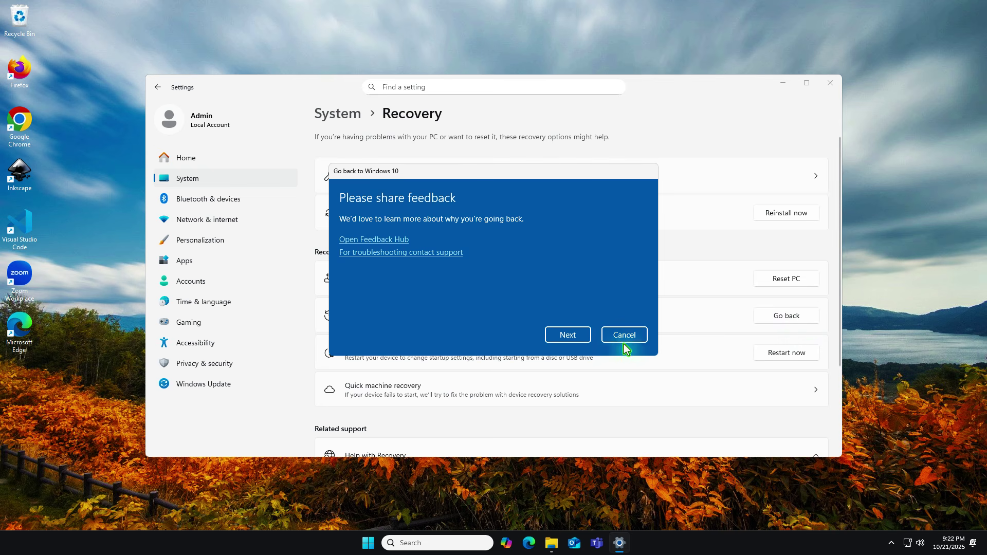
click(576, 335)
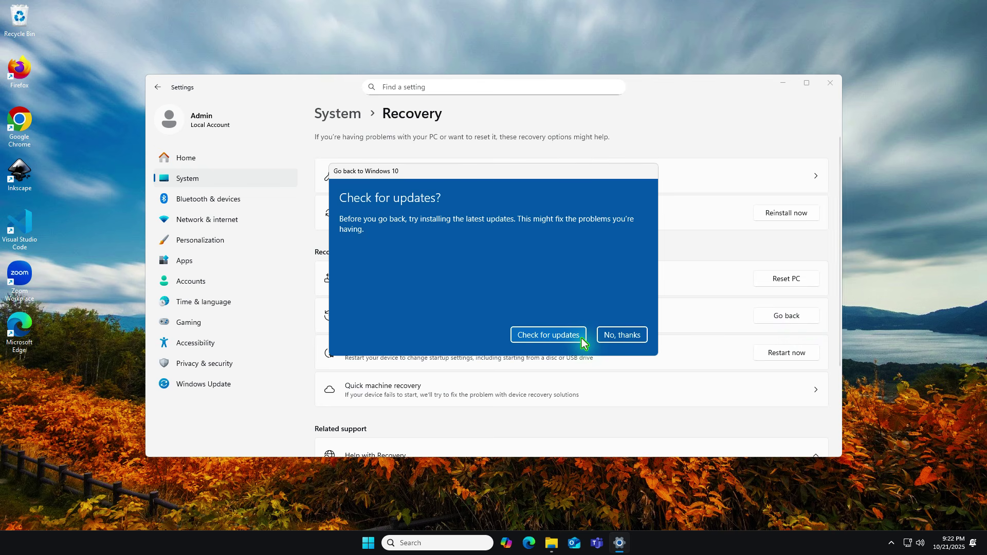
click(640, 337)
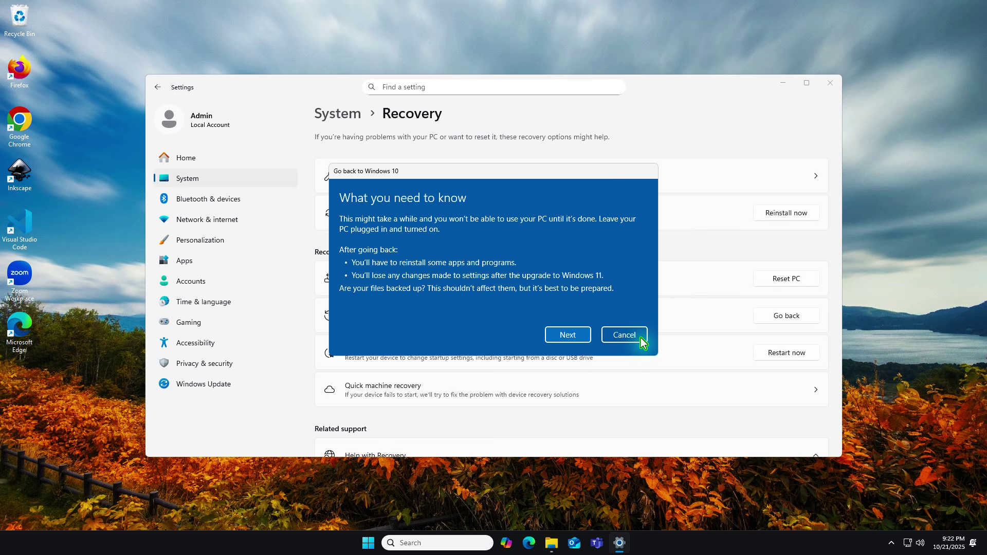
click(585, 338)
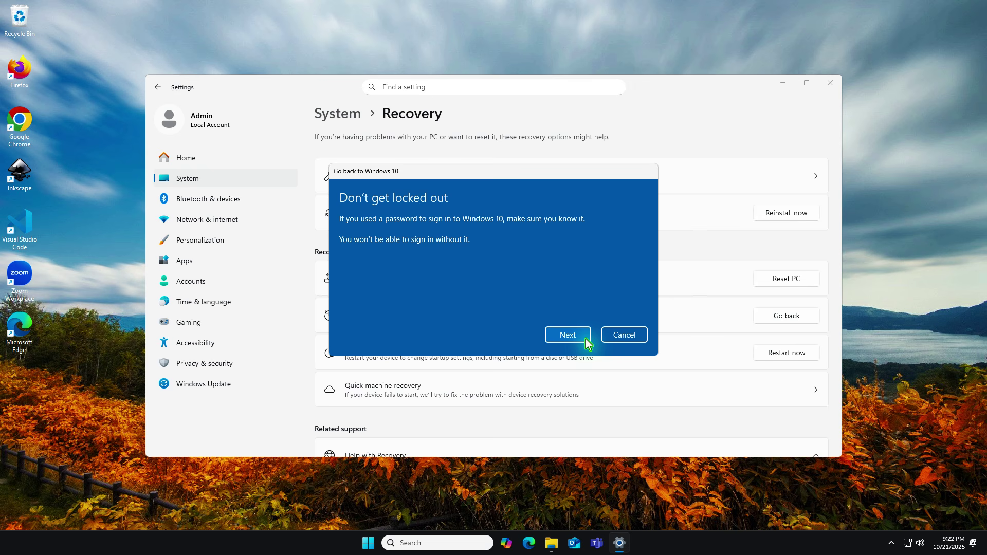
click(586, 338)
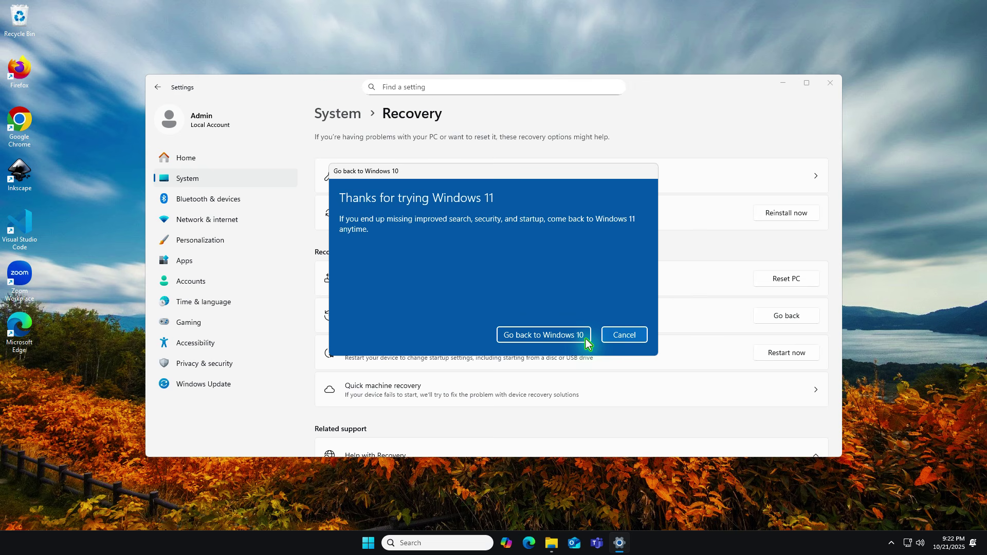
click(588, 339)
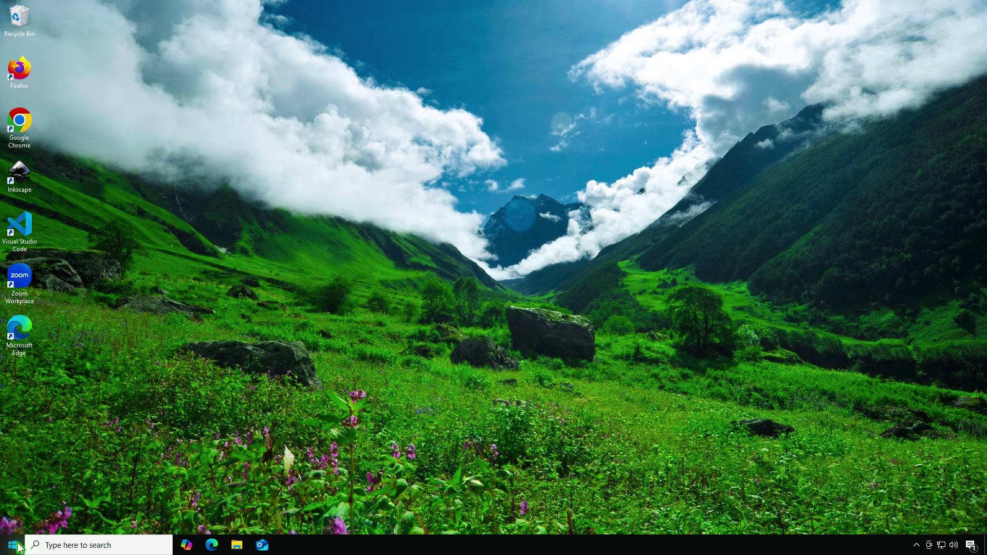
Check the Windows specifications on the About page of the restored system, and minimize Settings.
right_click(17, 546)
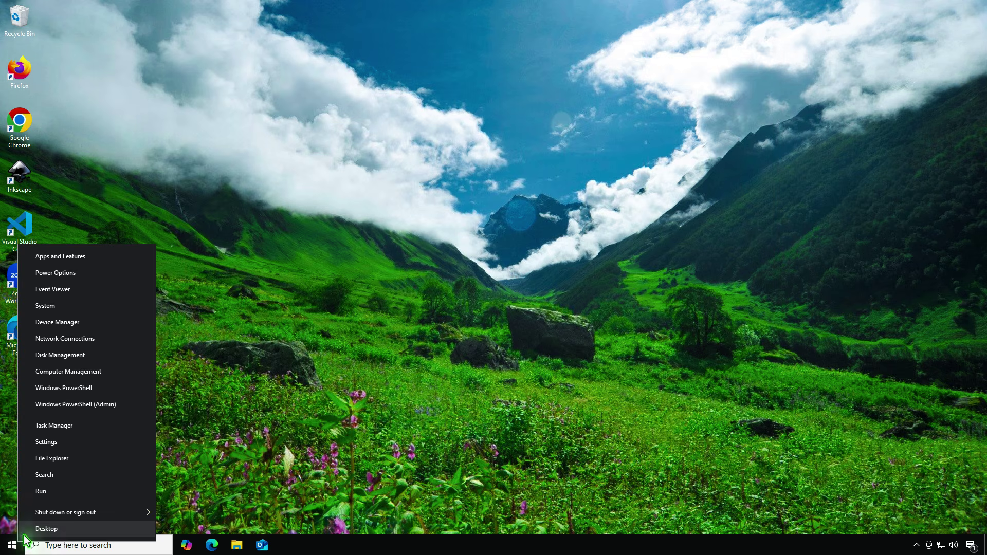
click(82, 310)
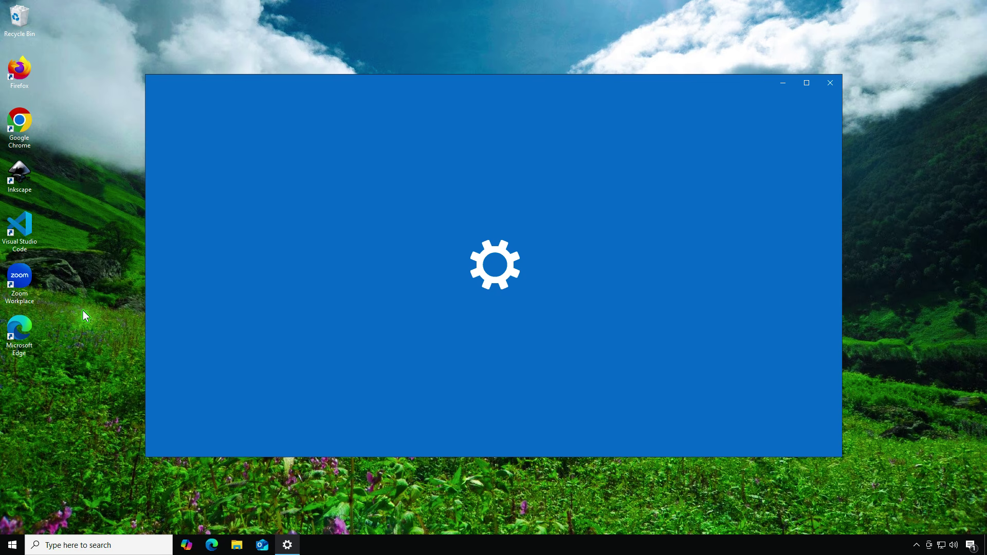
scroll(621, 335, down, 5)
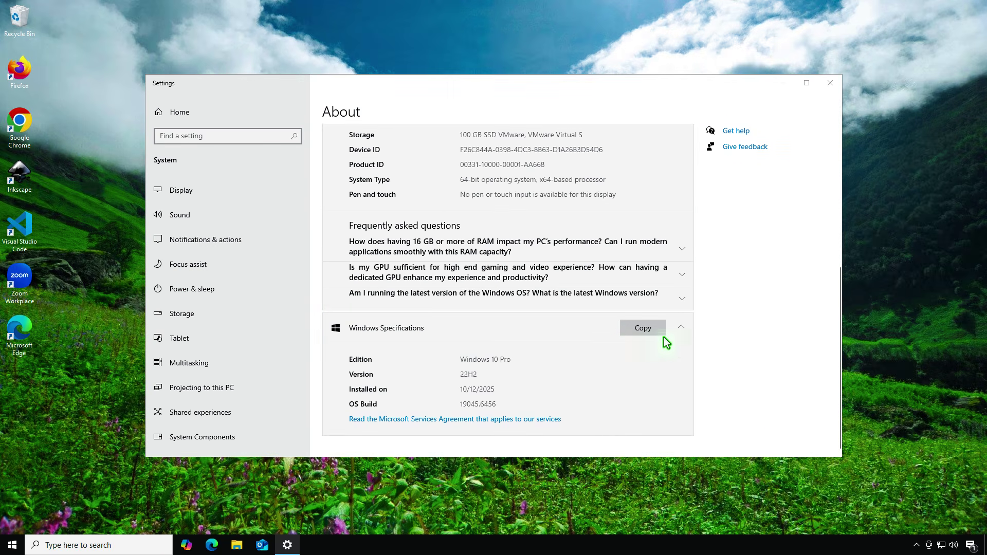
click(777, 85)
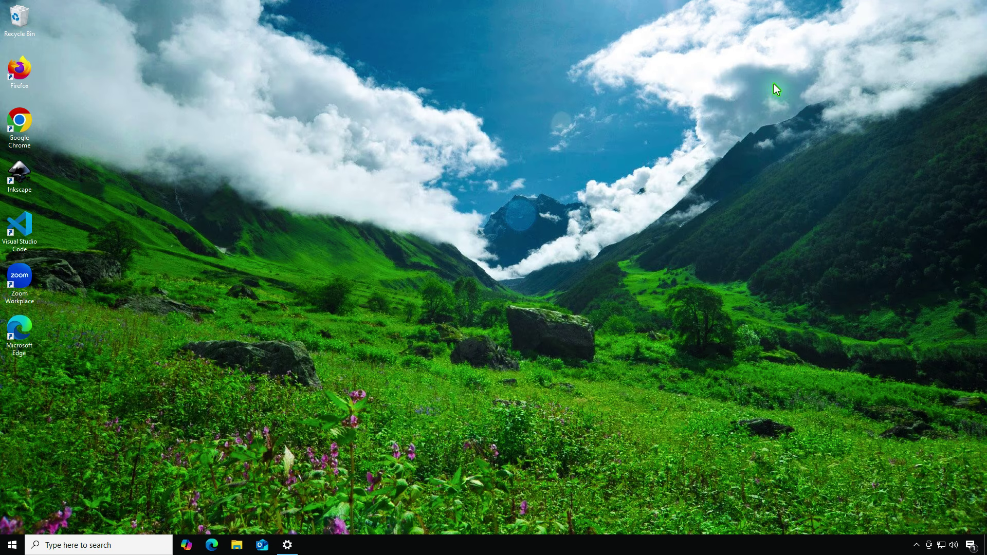
Run the Windows 11 compatibility check in PC Health Check on the restored Windows 10 system.
click(12, 544)
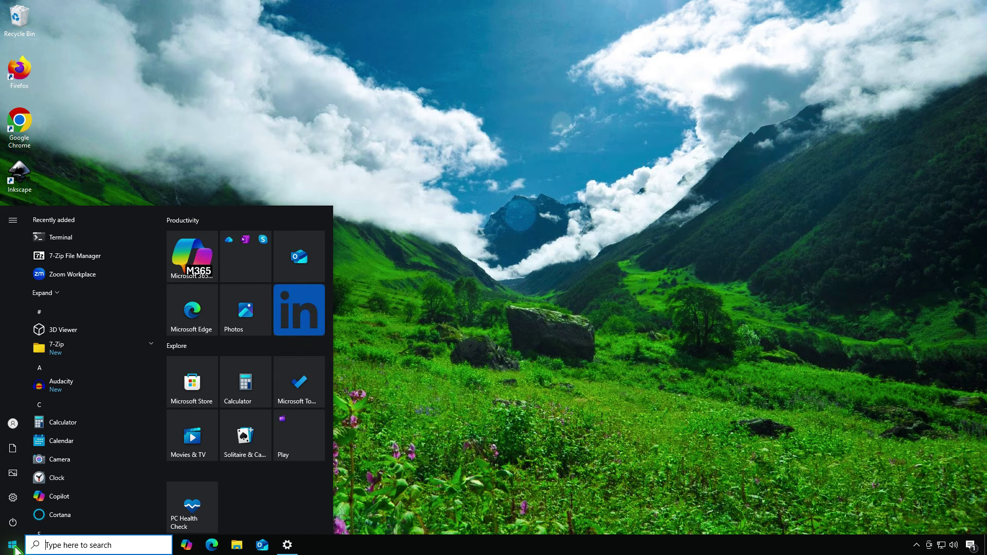
click(213, 510)
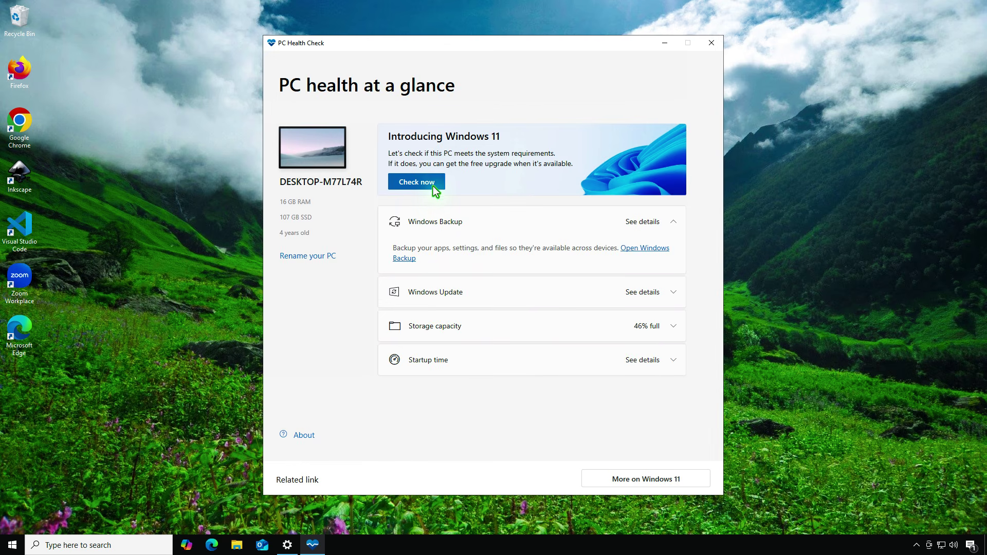
click(433, 182)
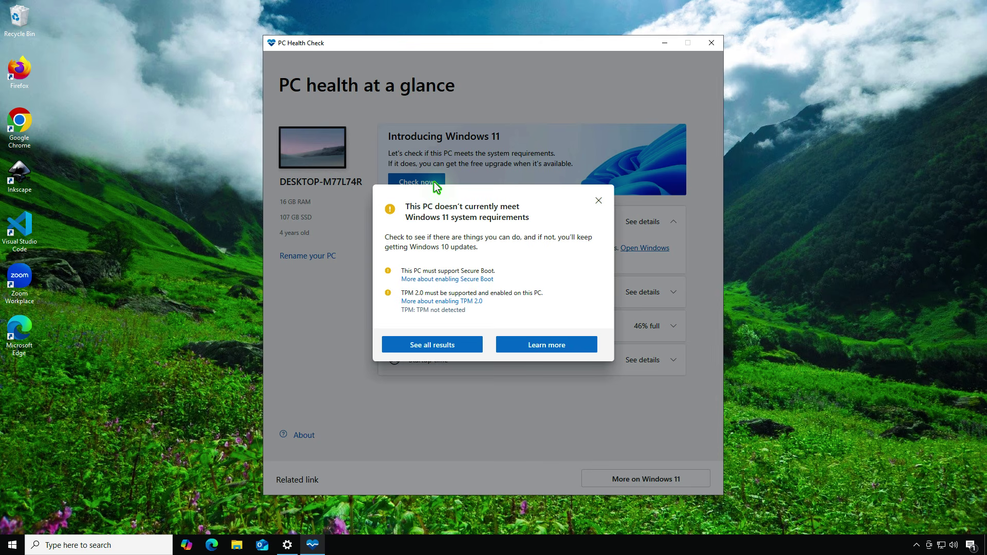